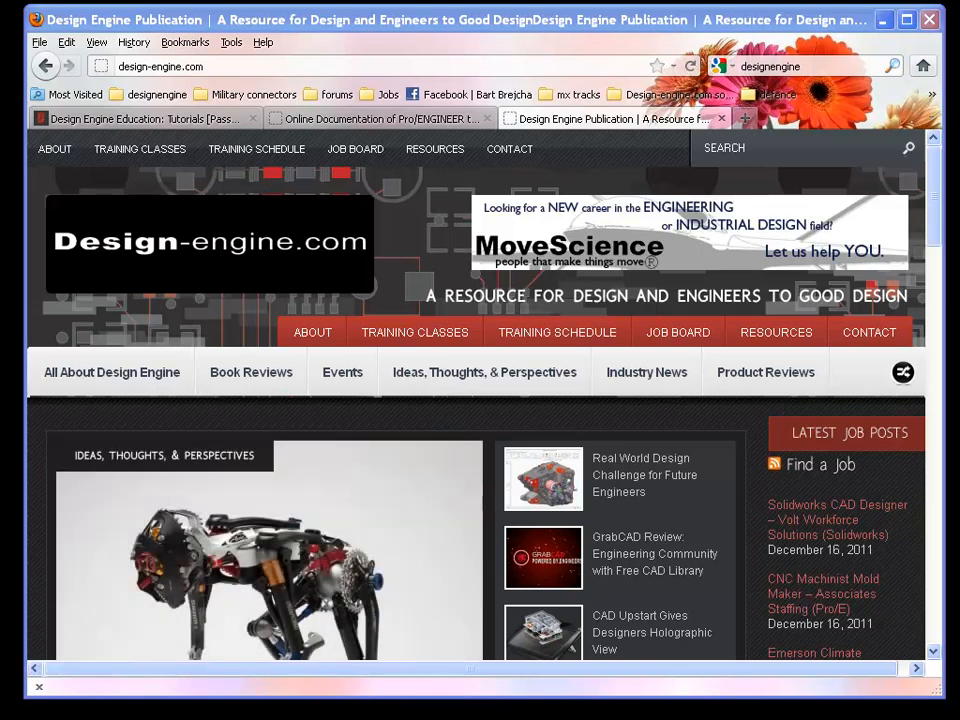
# Step: Look over the Design Engine homepage, then open and view the article "02 Pursuit Motorcycle Runs On Compressed Air"
pyautogui.scroll(-3, 480, 400)
pyautogui.scroll(-2, 480, 400)
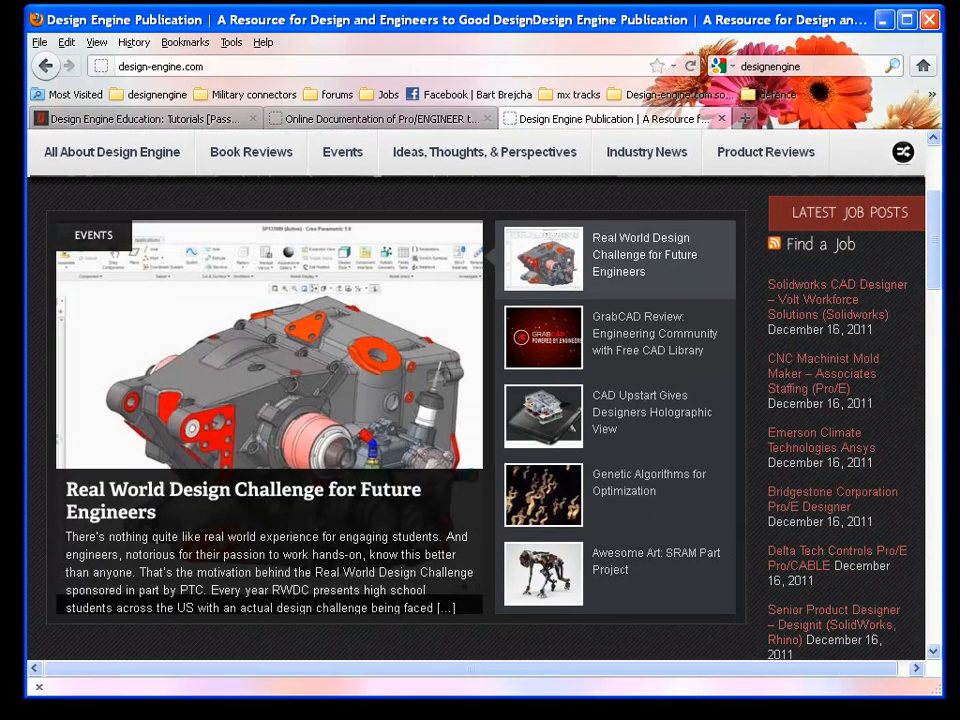
pyautogui.scroll(1, 480, 400)
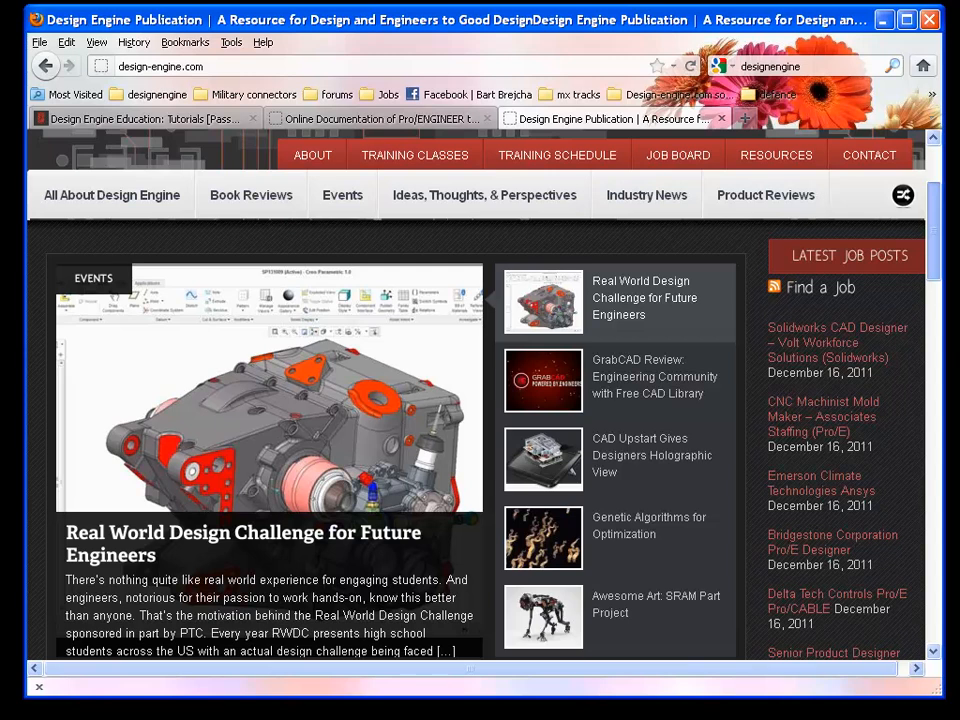
pyautogui.scroll(-10, 480, 400)
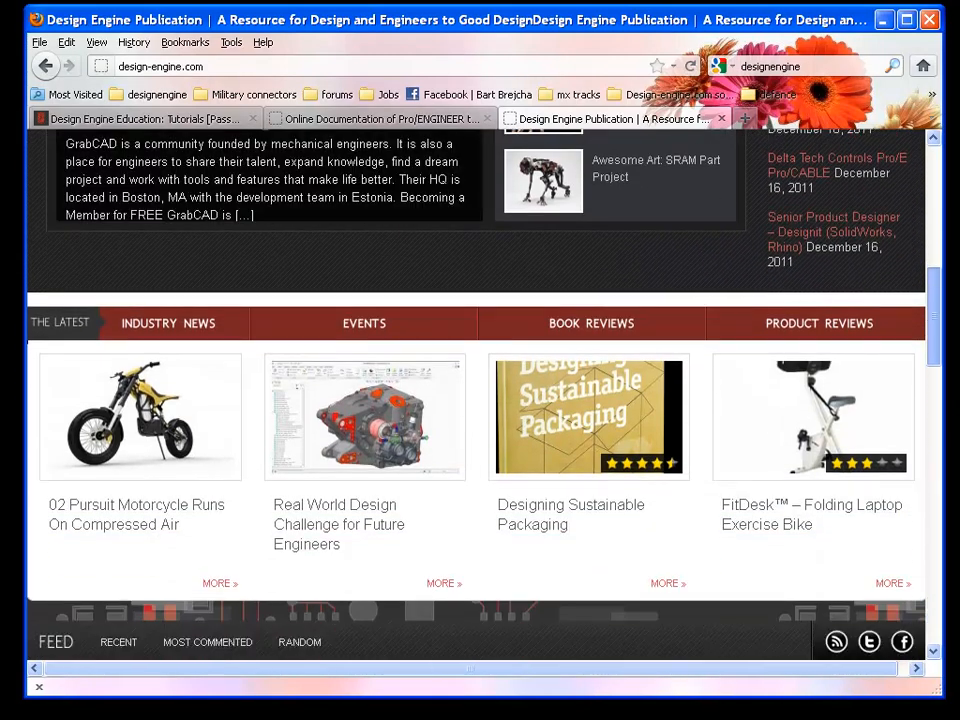
pyautogui.scroll(2, 480, 400)
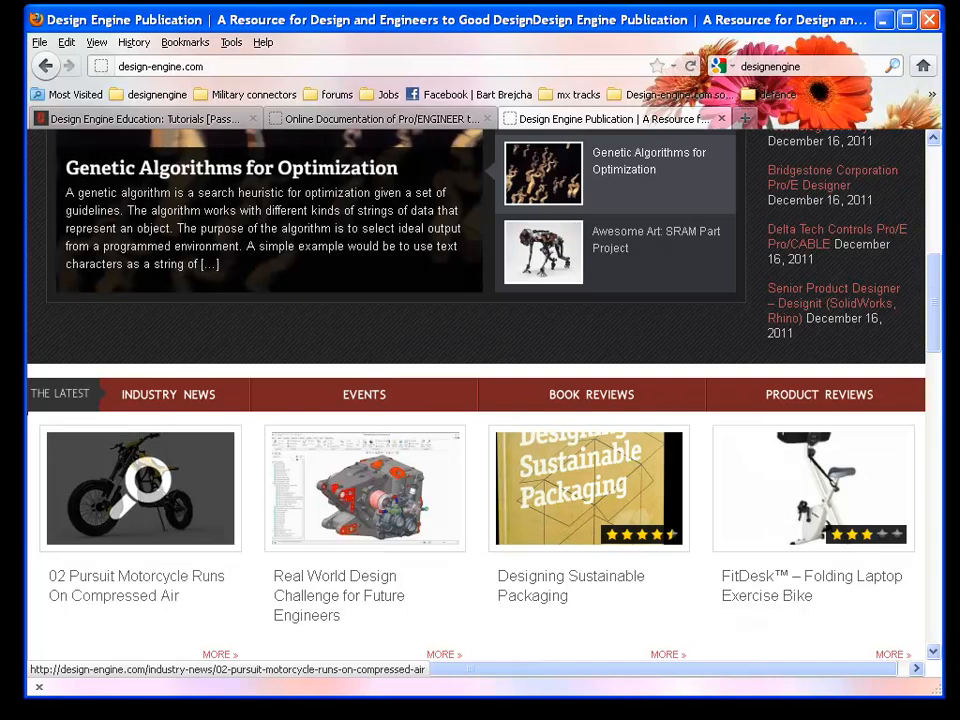
pyautogui.click(145, 485)
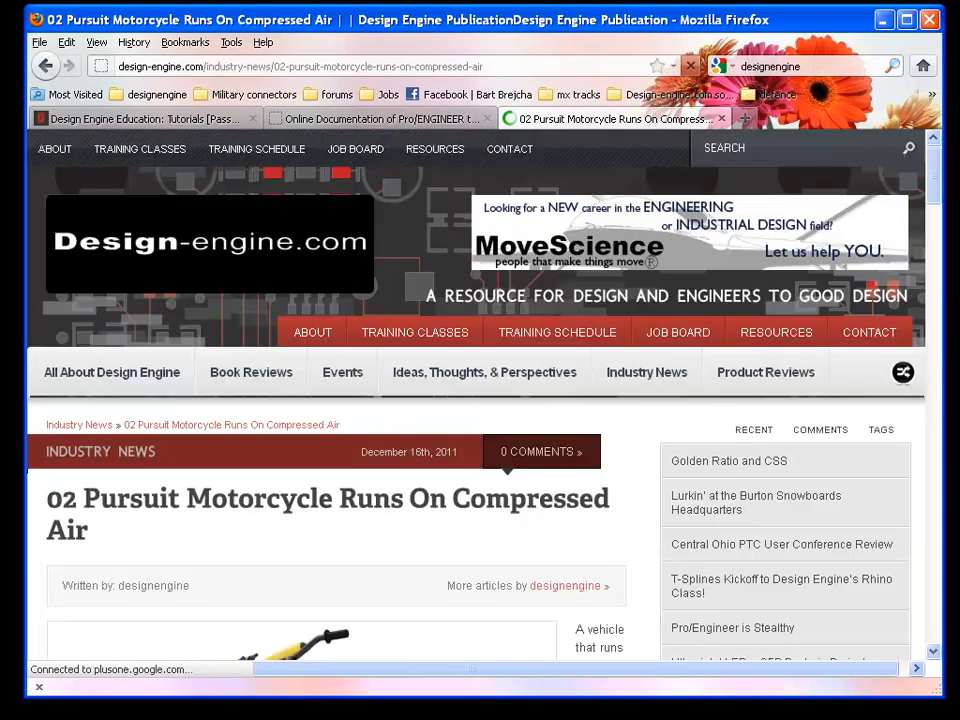
pyautogui.scroll(-5, 300, 440)
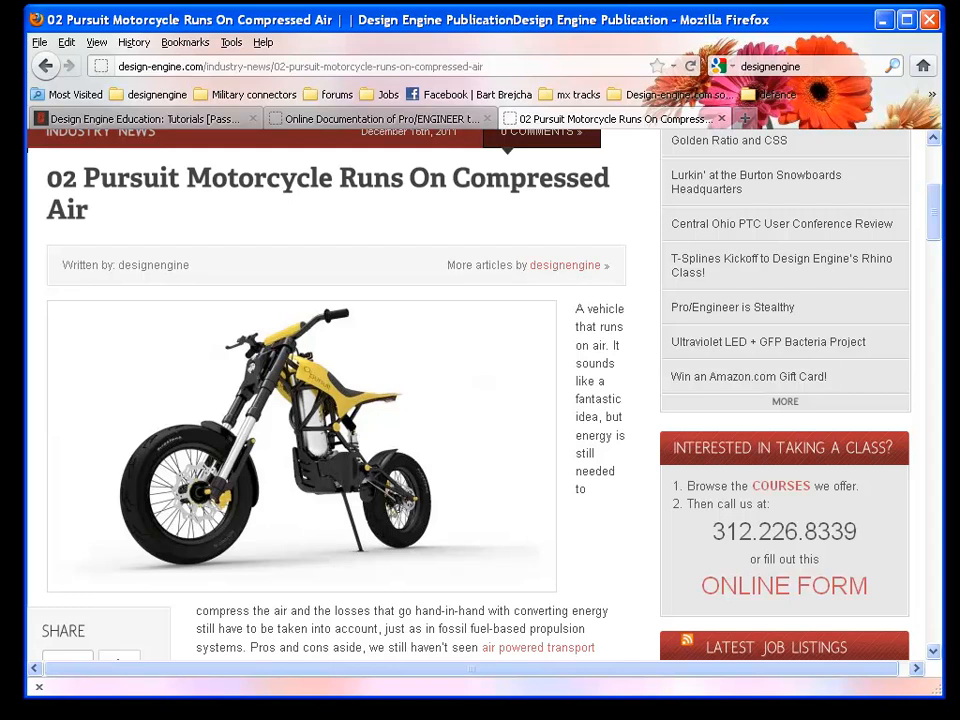
pyautogui.scroll(5, 480, 400)
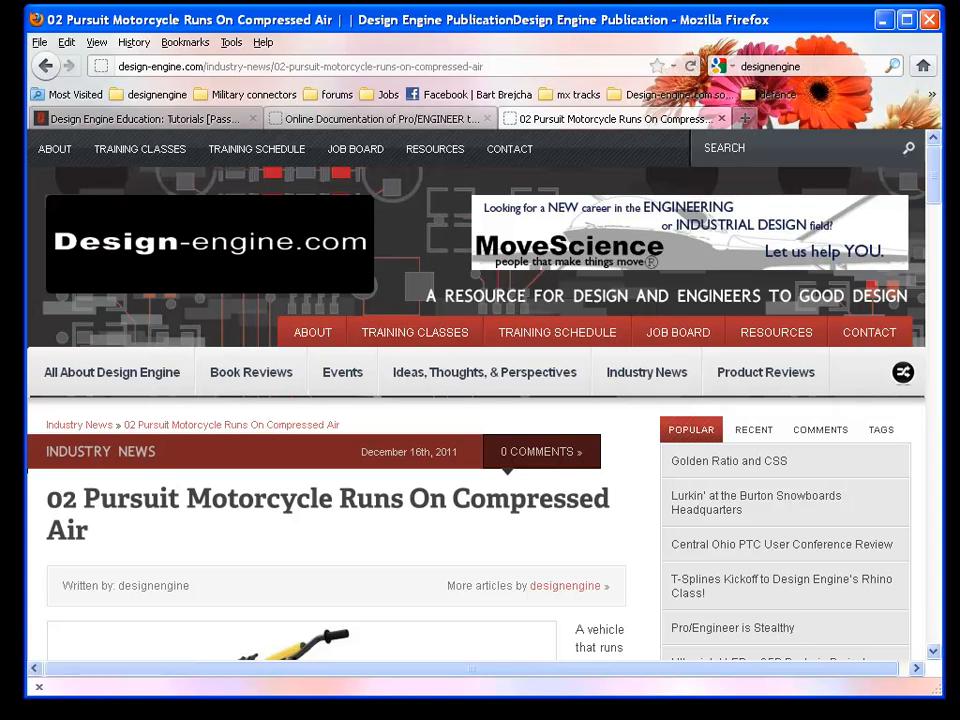
# Step: Switch to the Design Engine Education site and look through the course categories on its Courses page
pyautogui.click(150, 118)
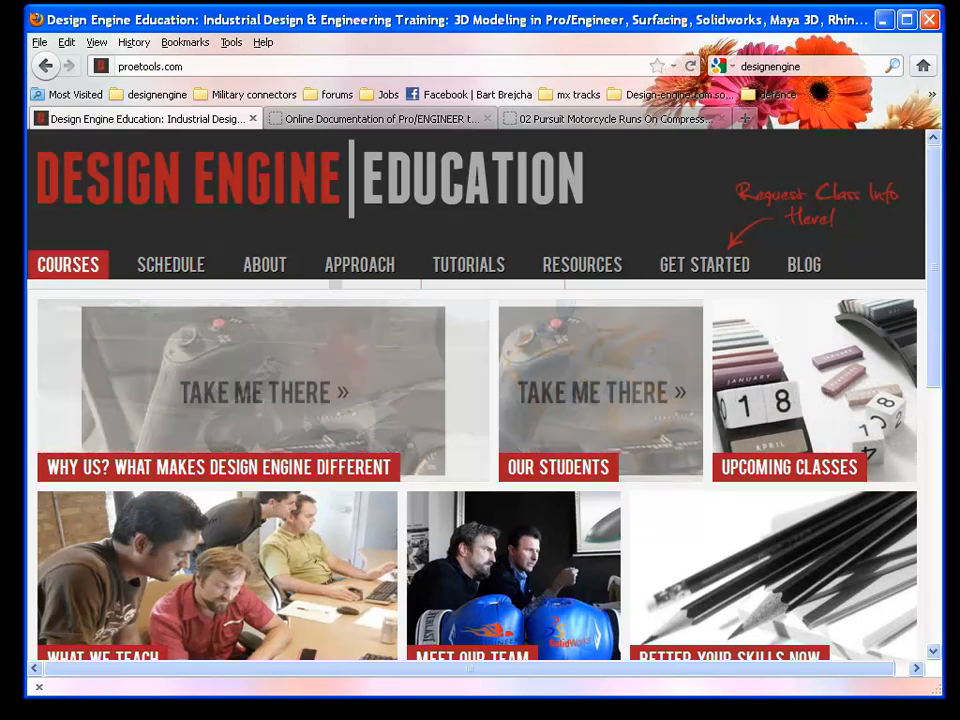
pyautogui.click(68, 264)
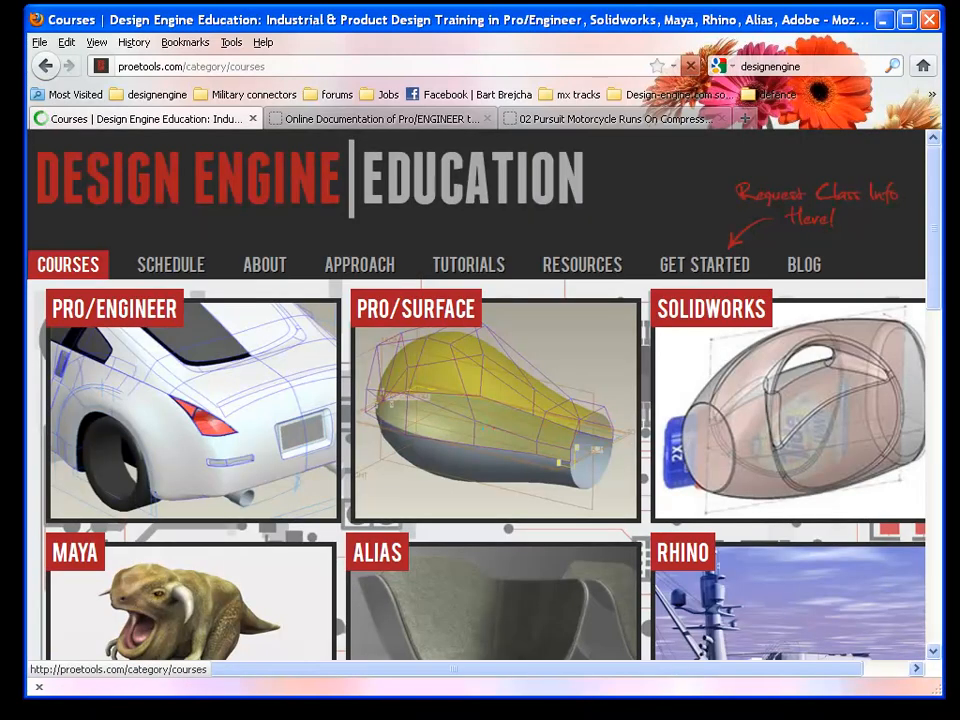
pyautogui.scroll(-6, 620, 300)
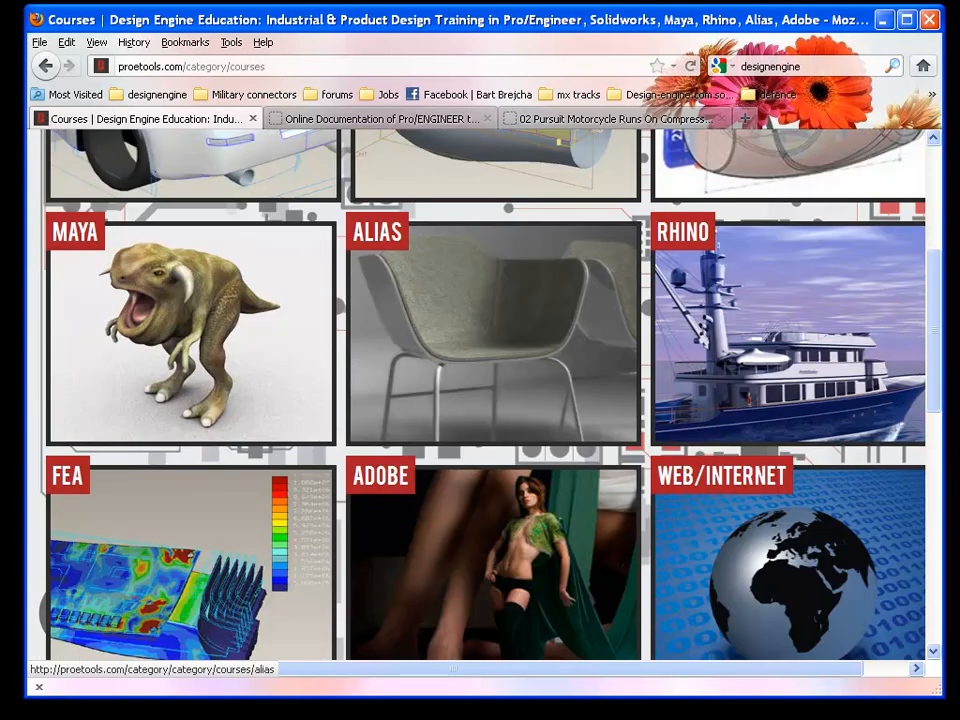
pyautogui.scroll(-5, 615, 300)
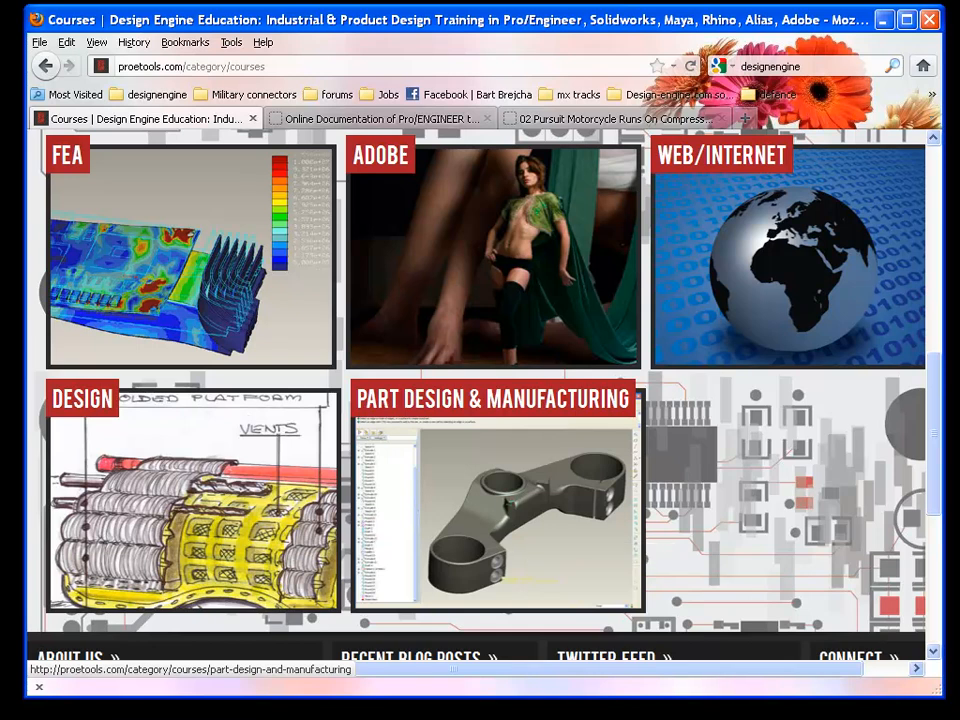
pyautogui.scroll(6, 495, 580)
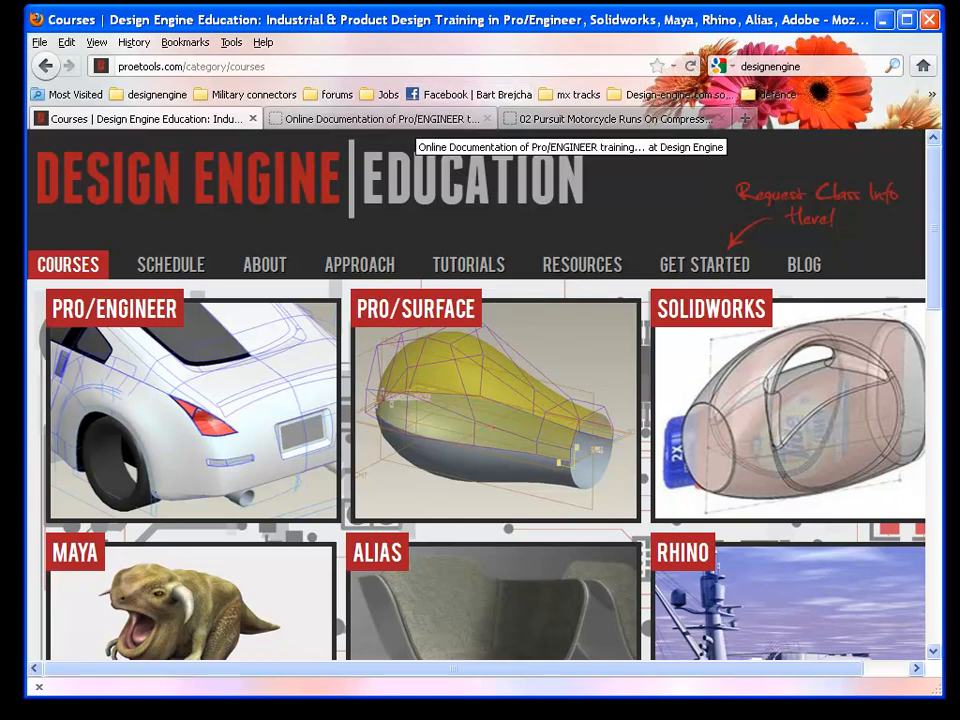
# Step: Switch to the online Pro/ENGINEER training documentation and review the Level One 2012 outline and the Wildfire 3.0 thru Wildfire 5.0 tutorials
pyautogui.click(410, 120)
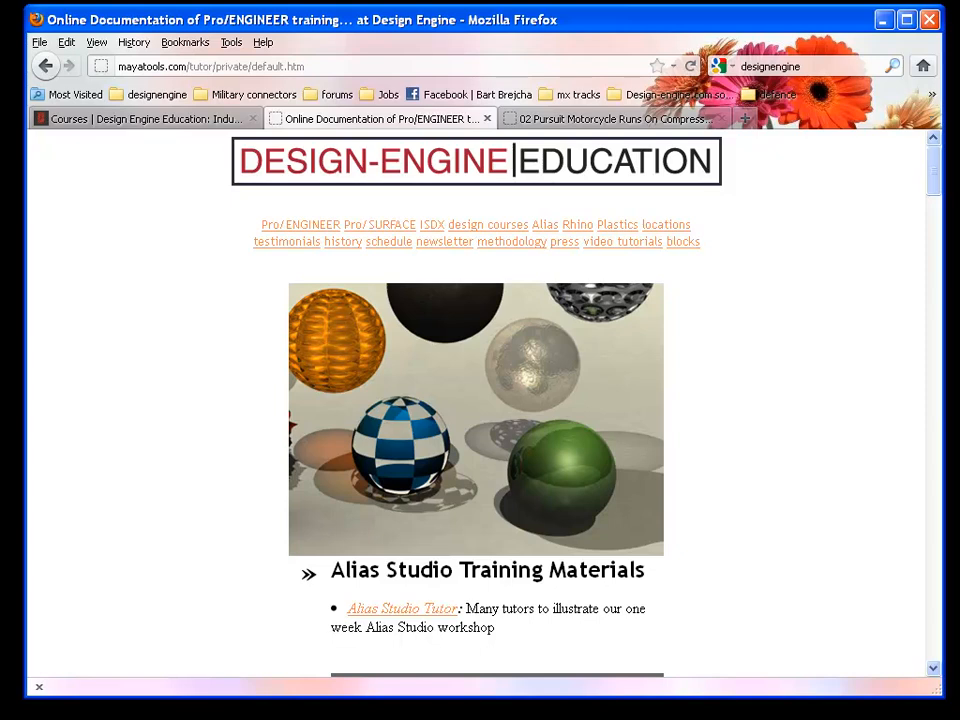
pyautogui.scroll(-9, 480, 400)
pyautogui.scroll(-4, 480, 400)
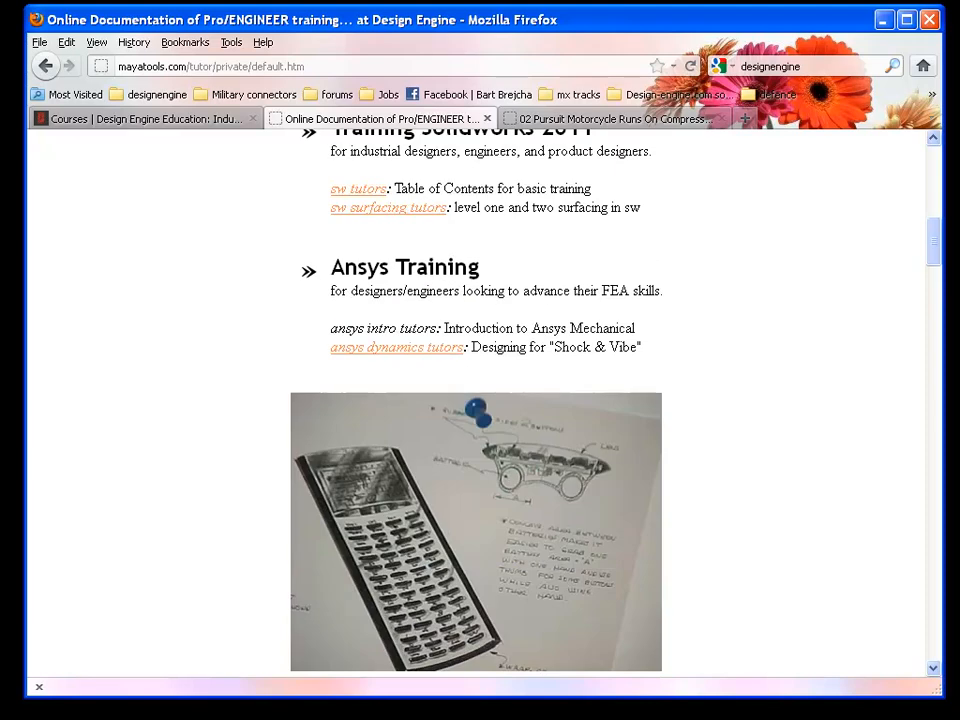
pyautogui.scroll(-10, 480, 400)
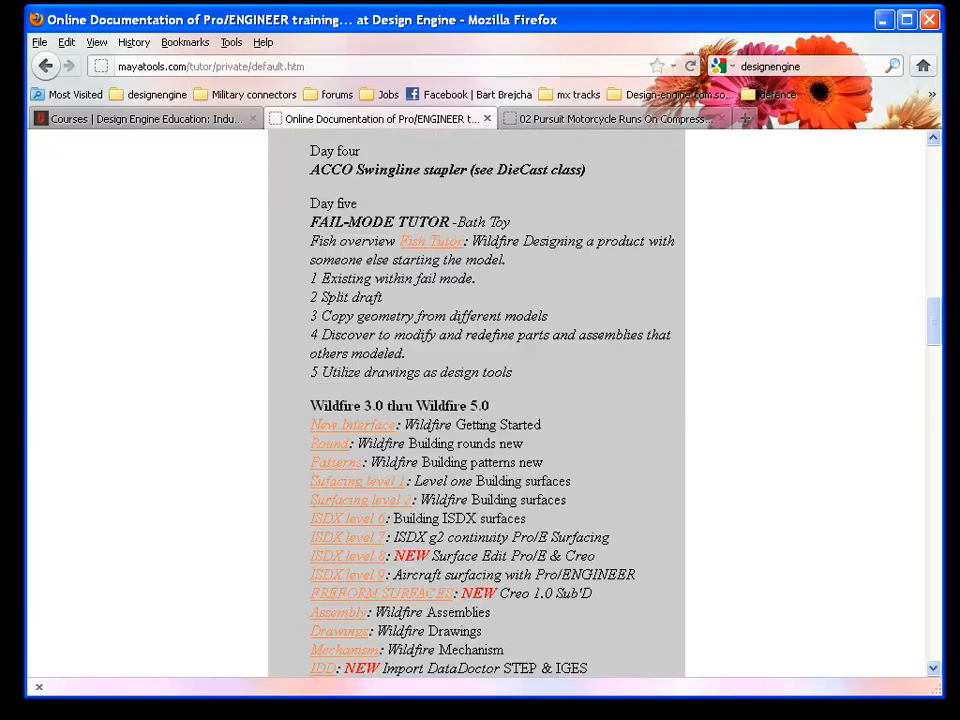
pyautogui.scroll(-2, 480, 400)
pyautogui.scroll(10, 480, 400)
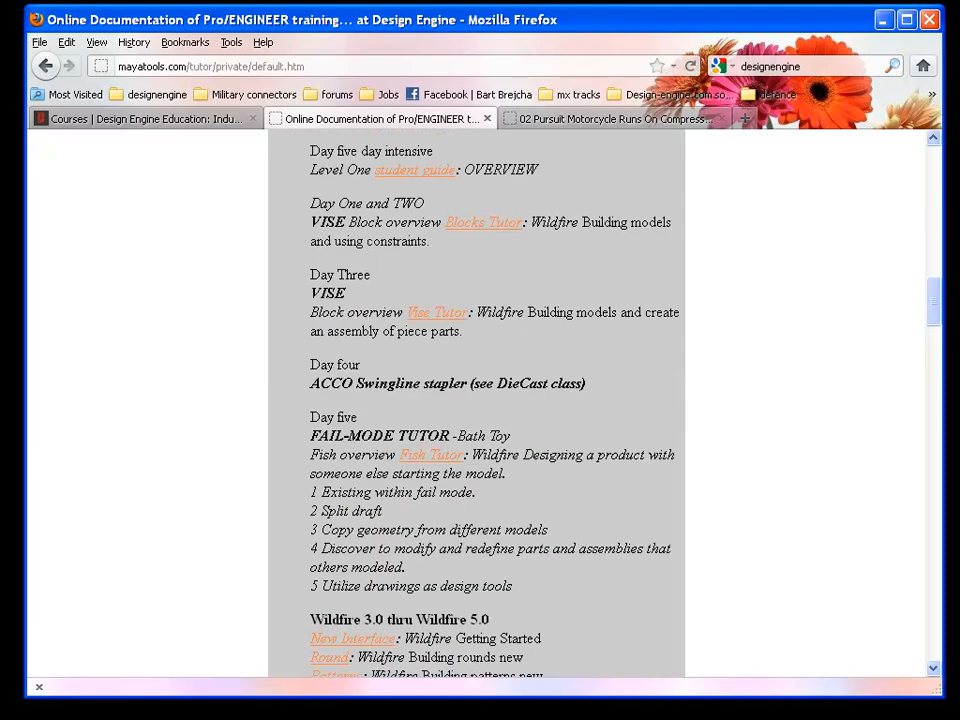
pyautogui.scroll(-2, 480, 400)
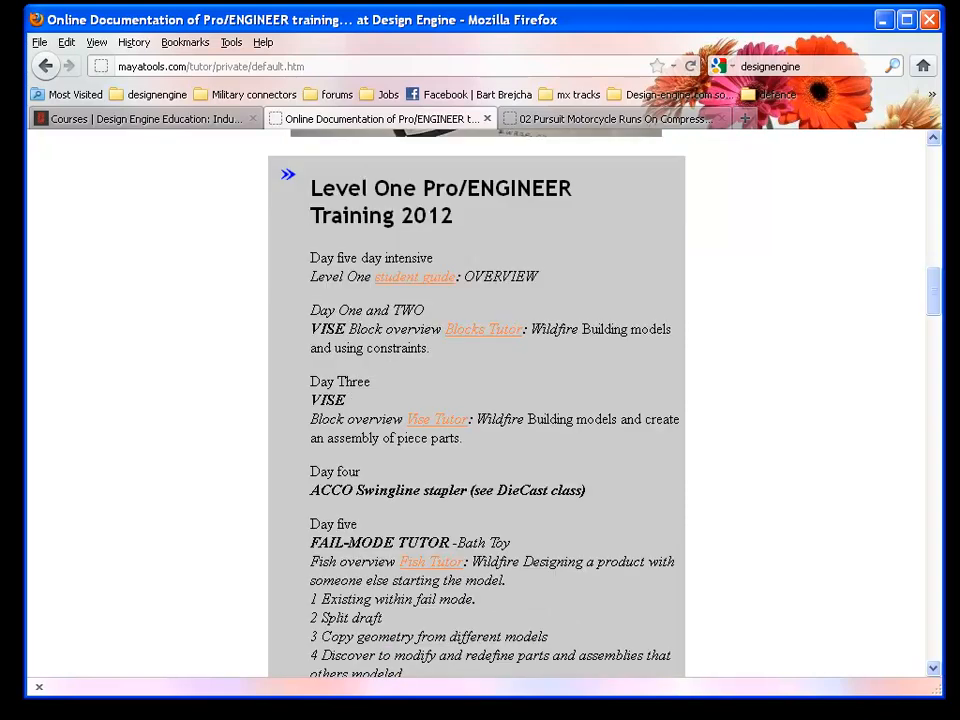
pyautogui.scroll(-8, 480, 400)
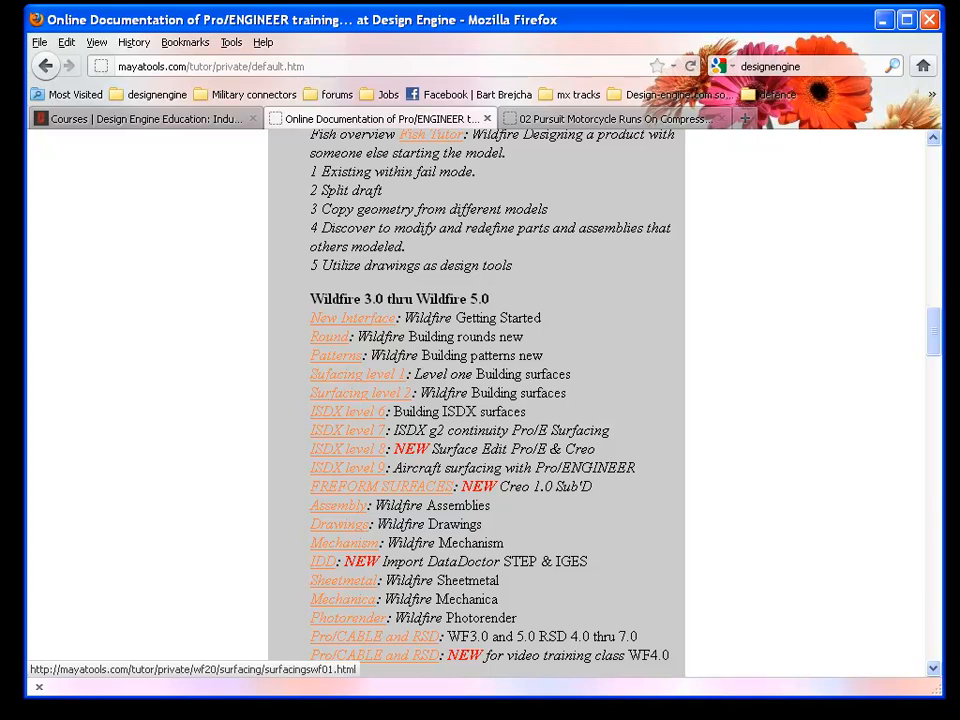
# Step: Highlight the surfacing entries from surfacing level 1 through FREFORM SURFACES in the Wildfire tutorial list, and clear the highlight
pyautogui.moveTo(258, 408); pyautogui.dragTo(387, 468)
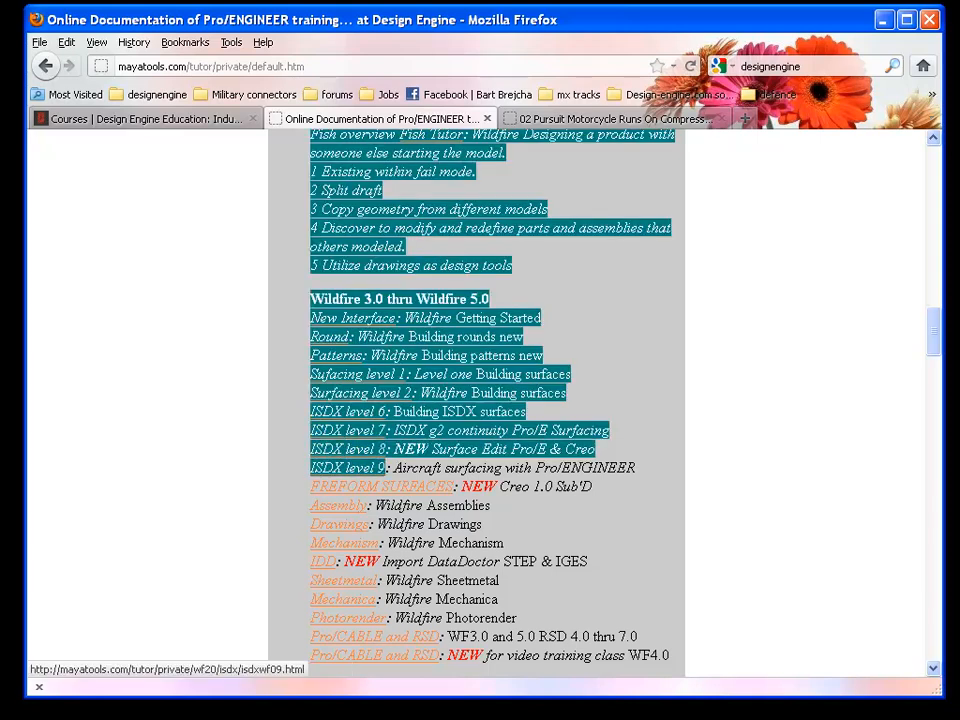
pyautogui.click(470, 470)
pyautogui.moveTo(600, 487); pyautogui.dragTo(311, 375)
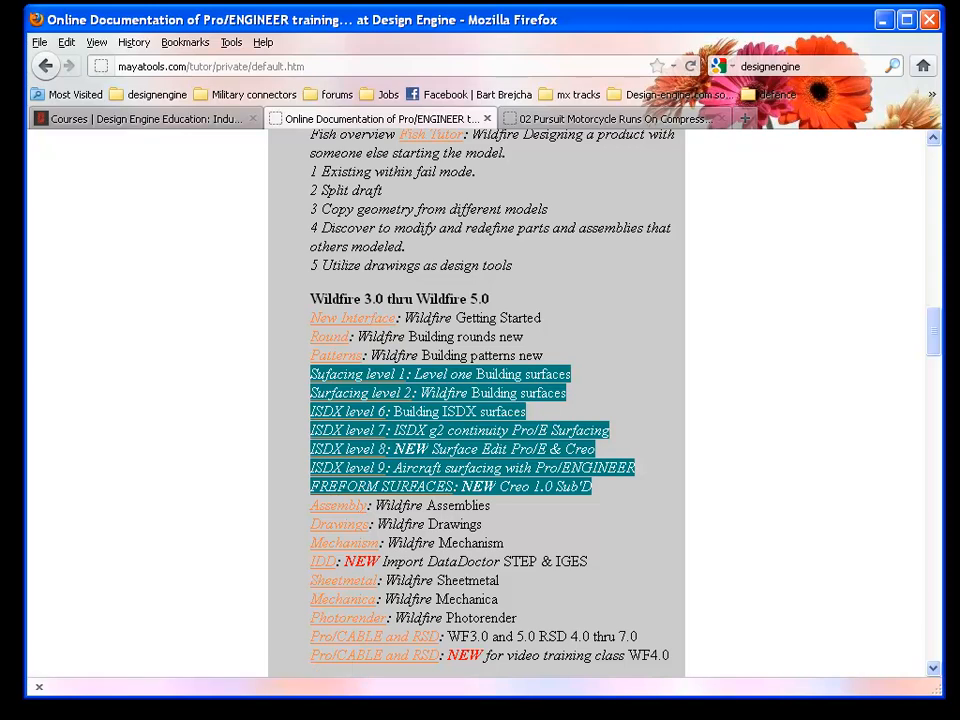
pyautogui.click(490, 480)
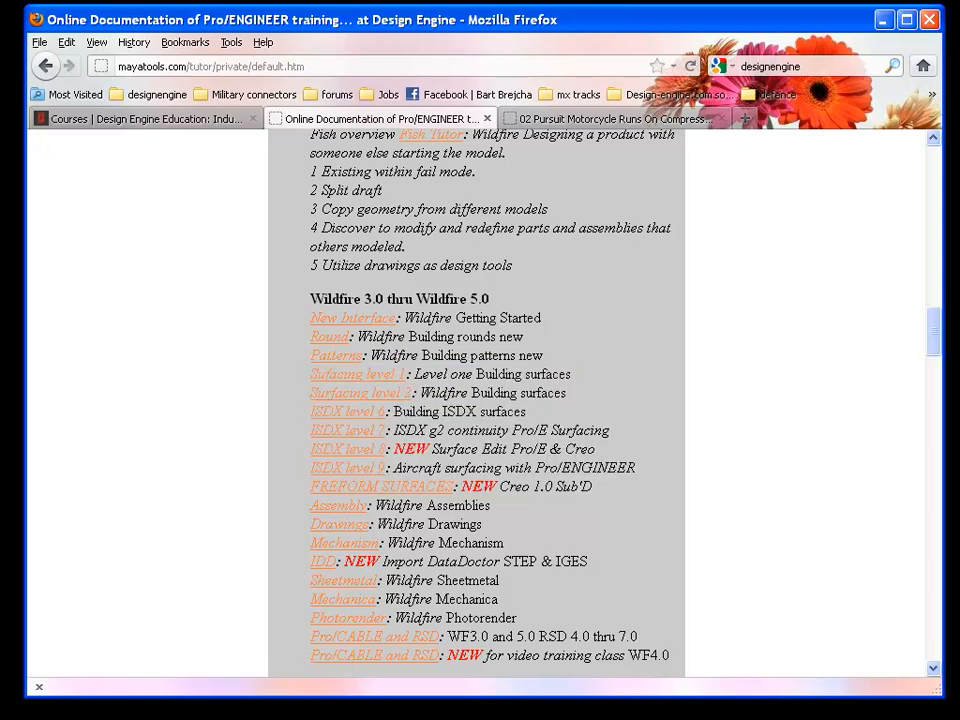
# Step: Open the FREFORM SURFACES Creo 1.0 Sub'D tutorial, look through its modeling exercises, and return to the tutorial list
pyautogui.click(380, 486)
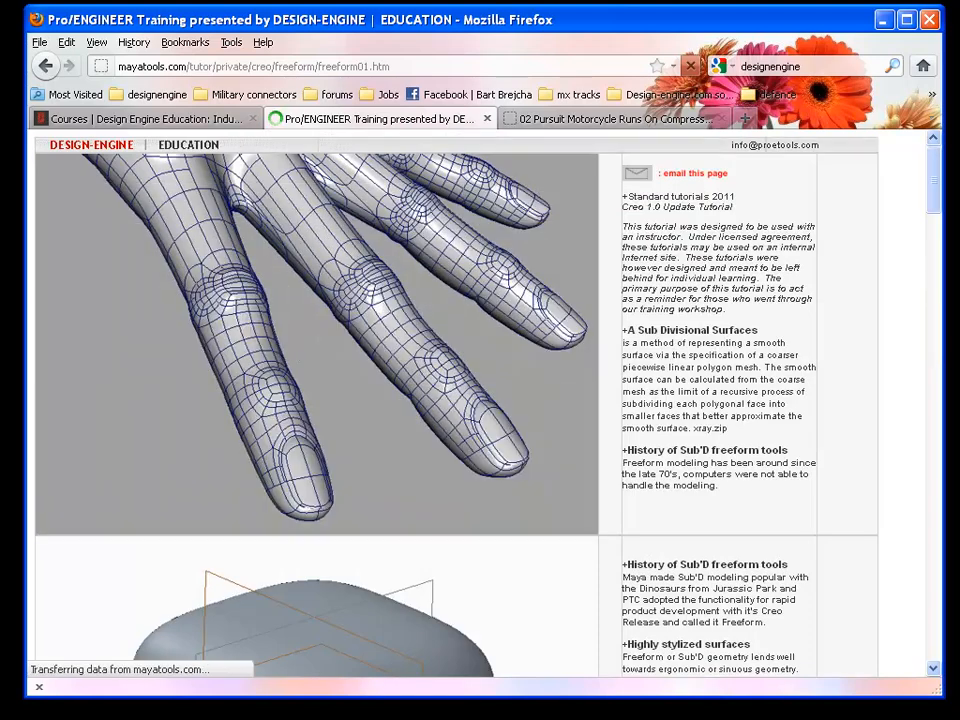
pyautogui.scroll(-20, 450, 400)
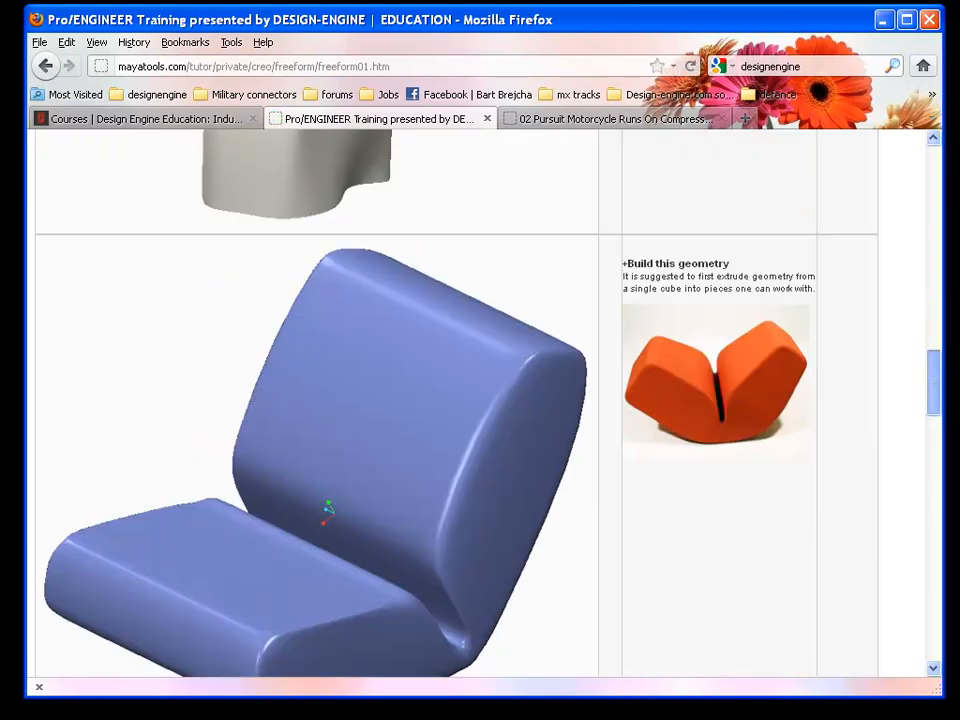
pyautogui.scroll(-7, 450, 400)
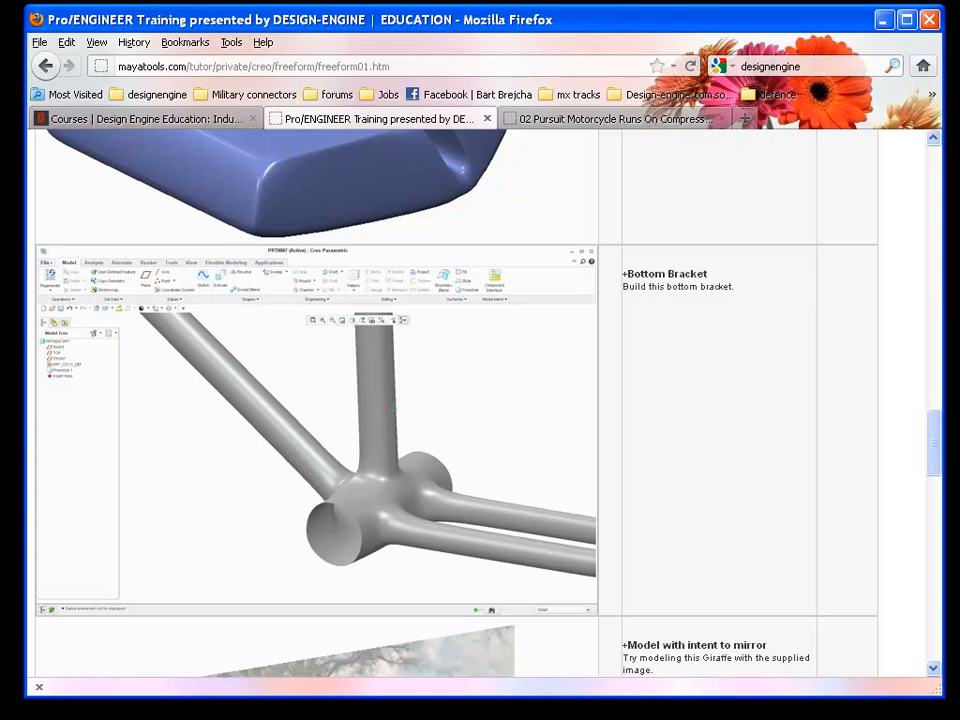
pyautogui.scroll(-10, 450, 400)
pyautogui.scroll(-10, 450, 400)
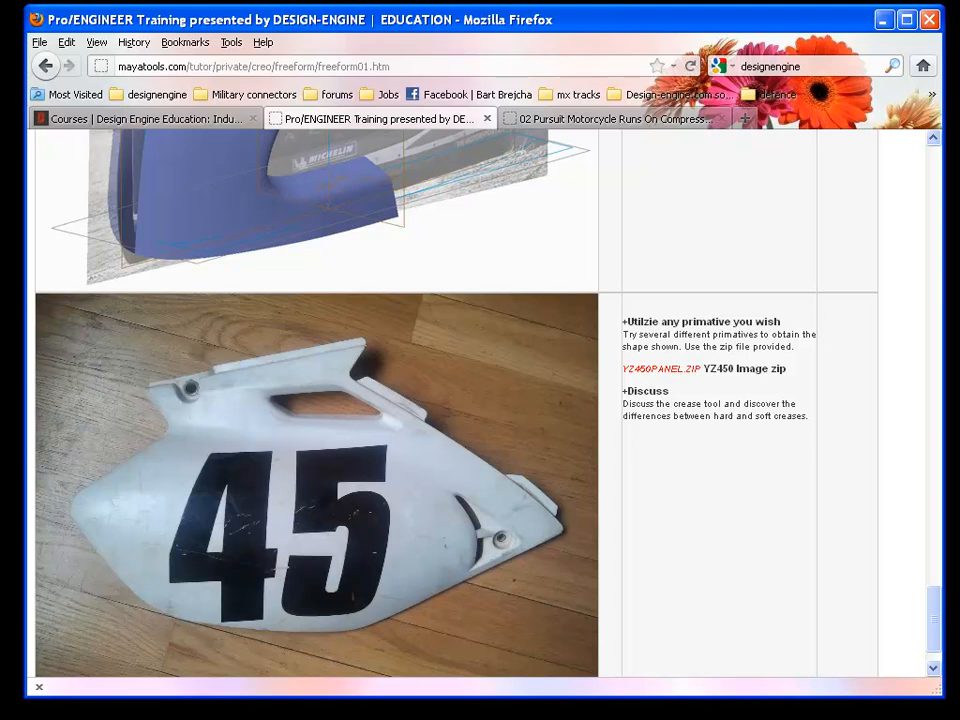
pyautogui.scroll(-1, 450, 400)
pyautogui.scroll(8, 450, 400)
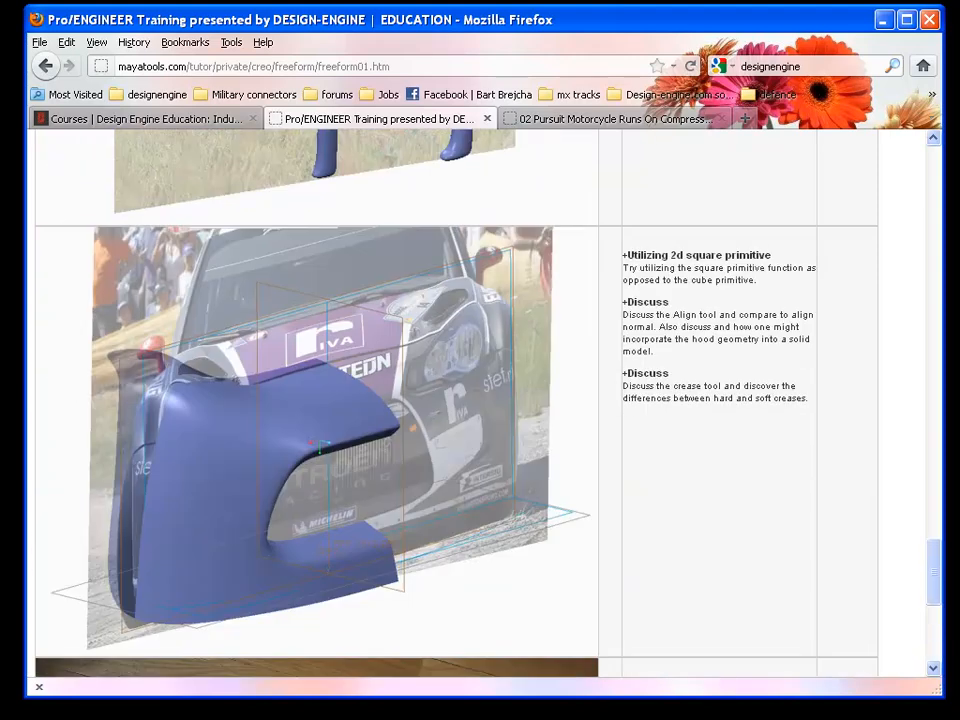
pyautogui.hotkey('alt', 'Left')
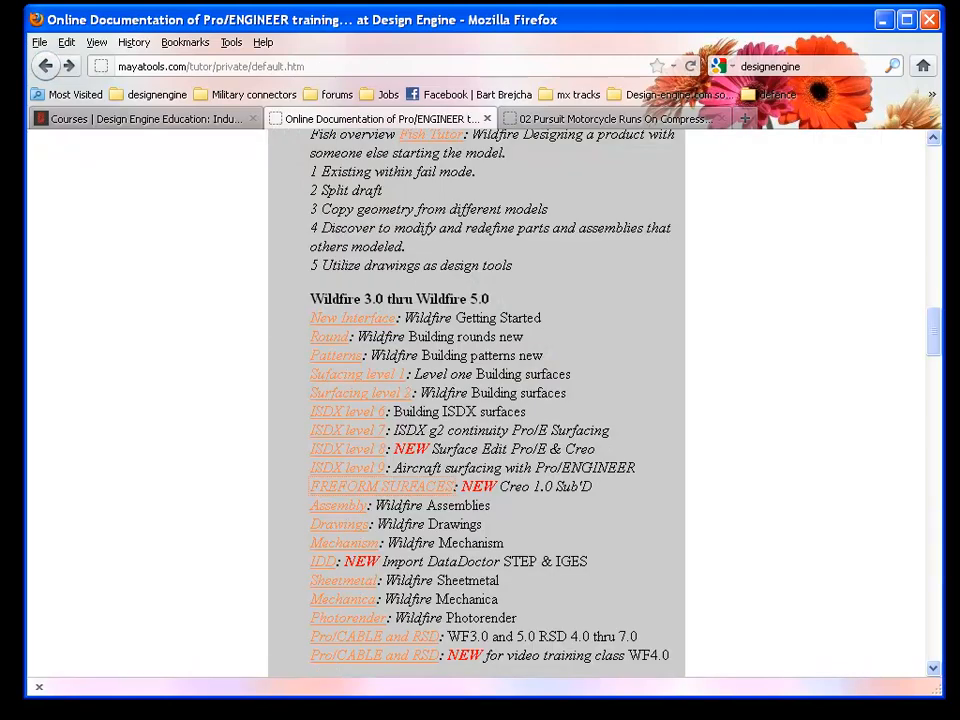
# Step: Open the ISDX level 9 aircraft surfacing tutorial, examine its sections through NACA wings, and return to the tutorial list
pyautogui.click(347, 468)
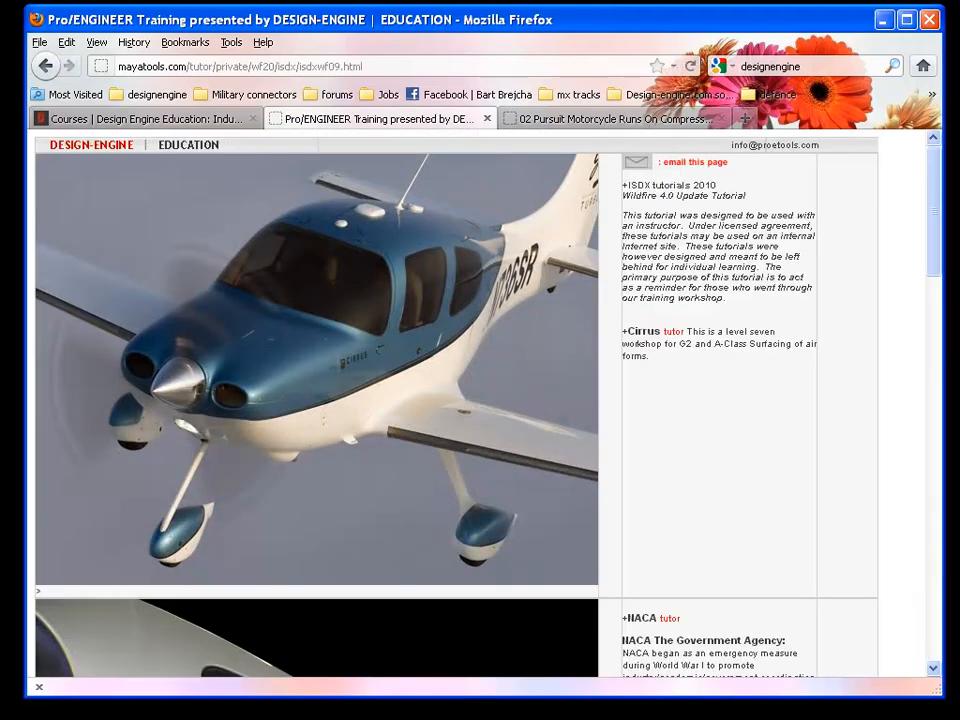
pyautogui.scroll(-10, 450, 400)
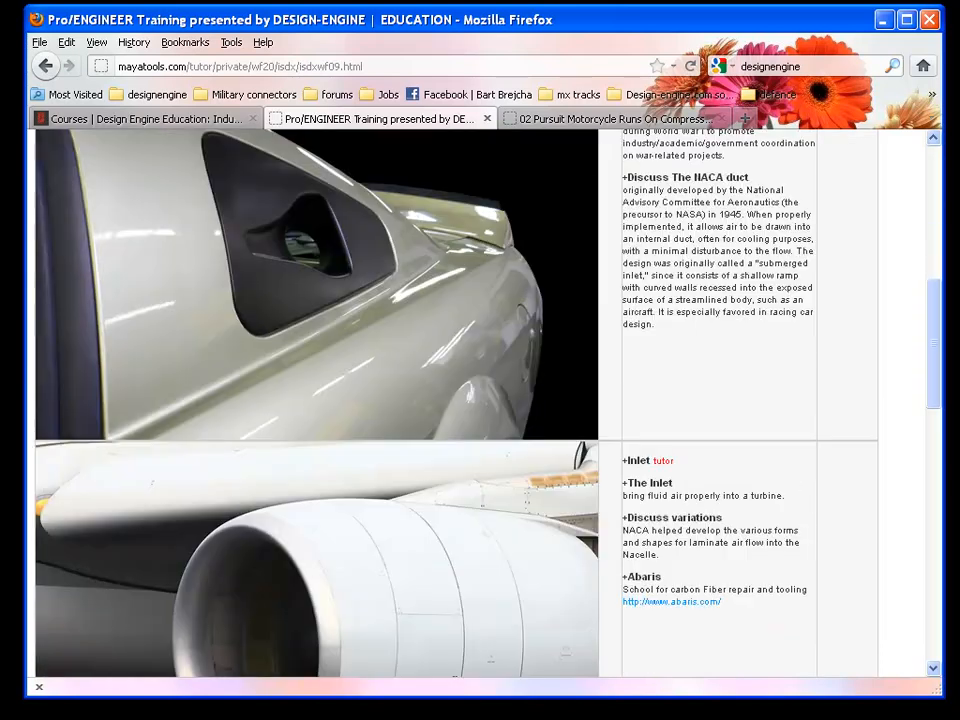
pyautogui.scroll(-5, 450, 400)
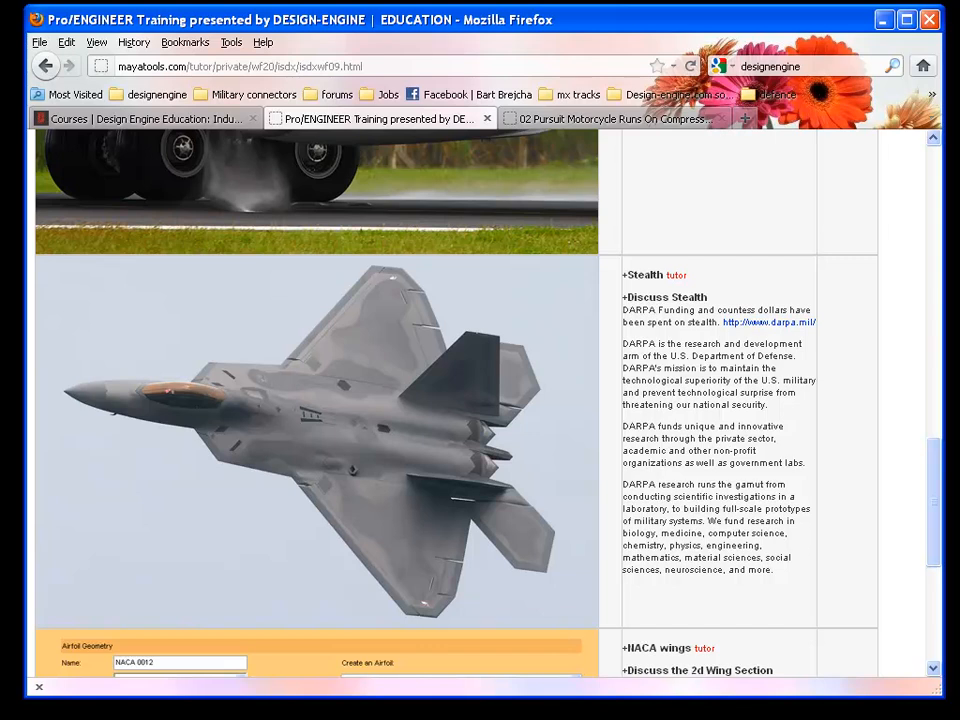
pyautogui.scroll(-4, 450, 400)
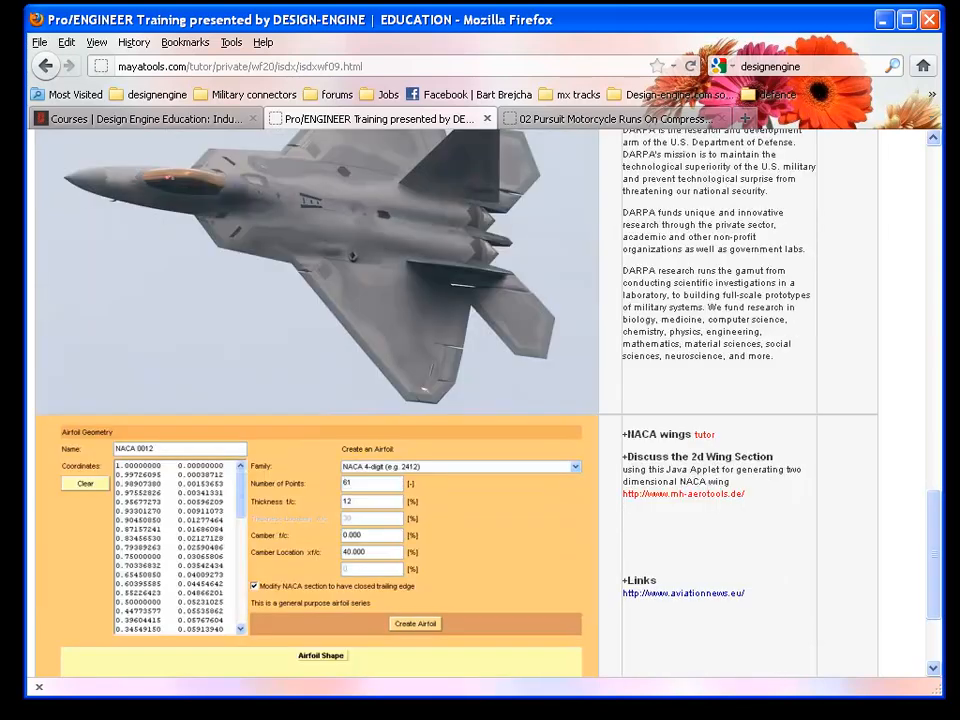
pyautogui.scroll(-3, 450, 400)
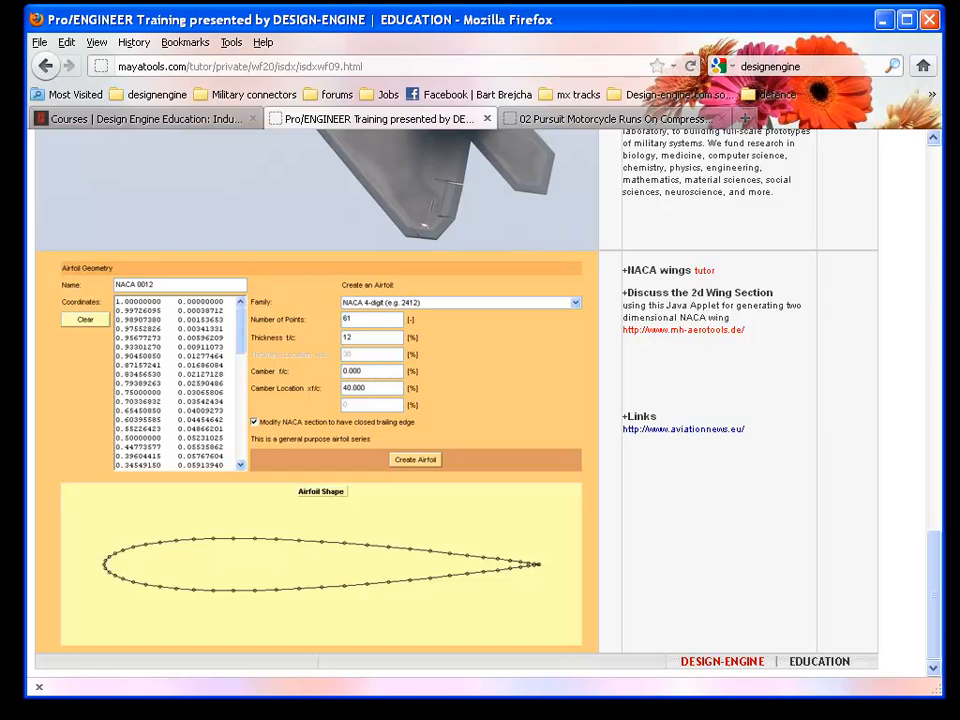
pyautogui.scroll(15, 450, 400)
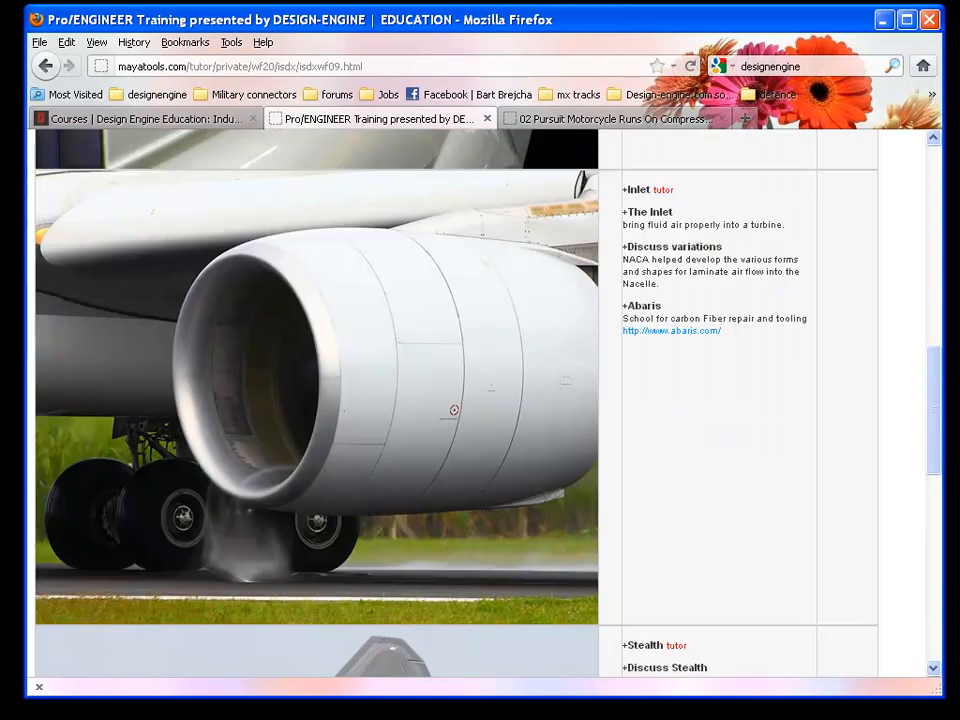
pyautogui.scroll(-2, 450, 400)
pyautogui.scroll(6, 450, 400)
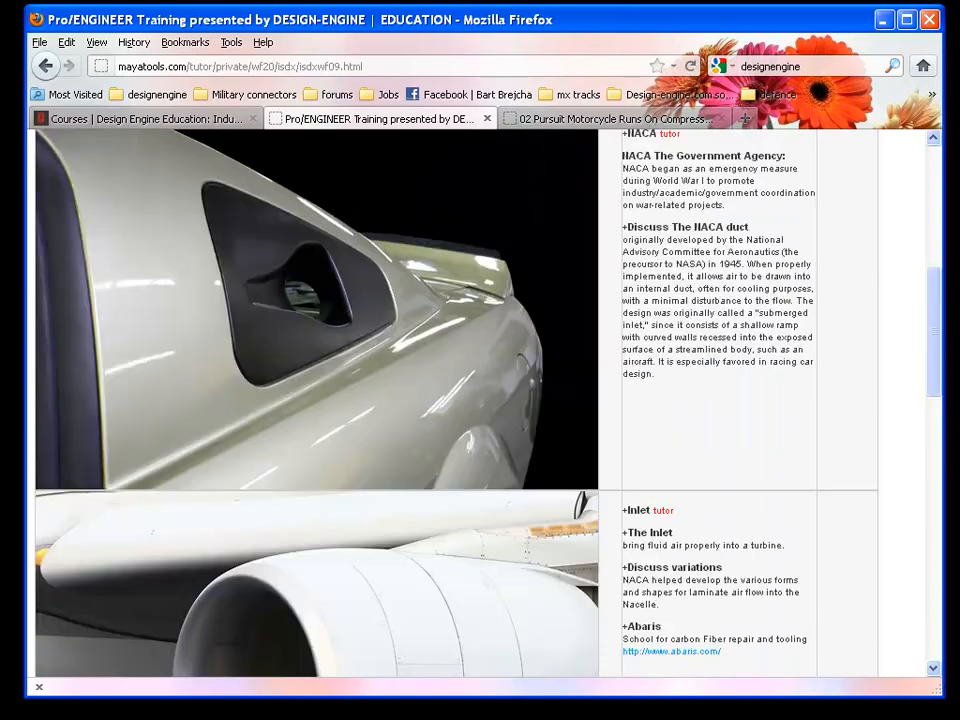
pyautogui.click(45, 66)
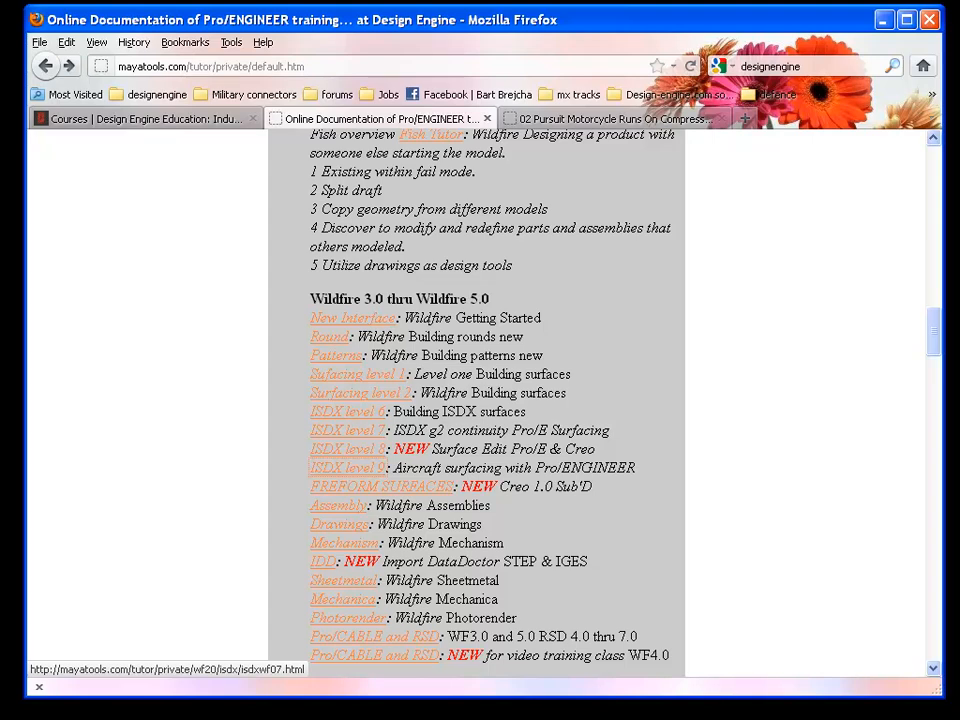
# Step: Open the ISDX level 7 g2 continuity tutorial and look through its exercises from the Harley Seat to the Mustang model
pyautogui.click(347, 430)
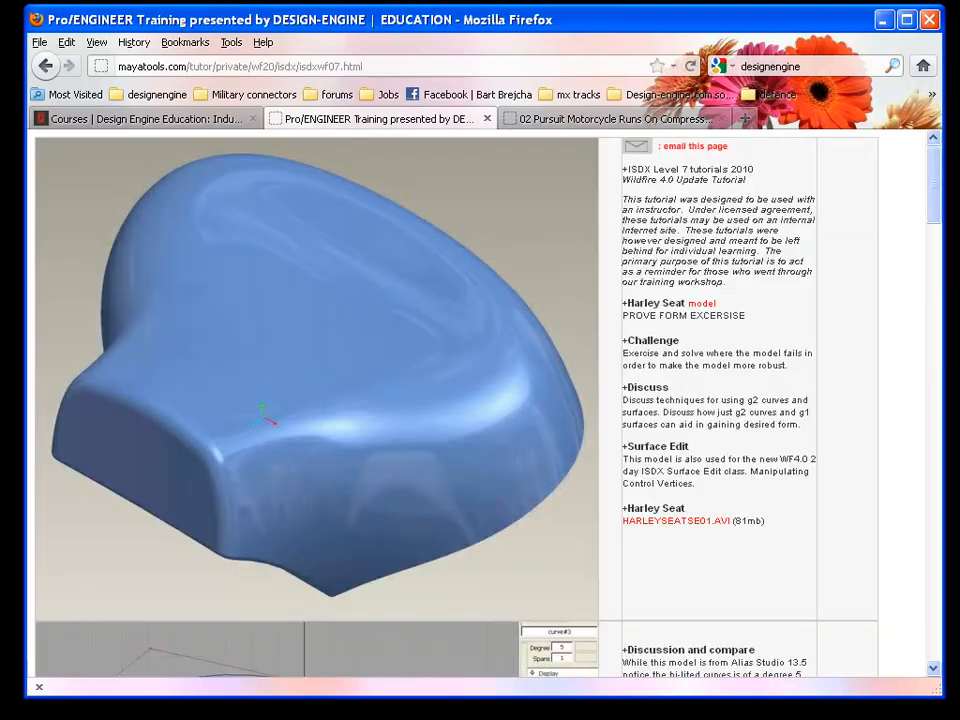
pyautogui.scroll(-10, 480, 400)
pyautogui.scroll(-8, 480, 400)
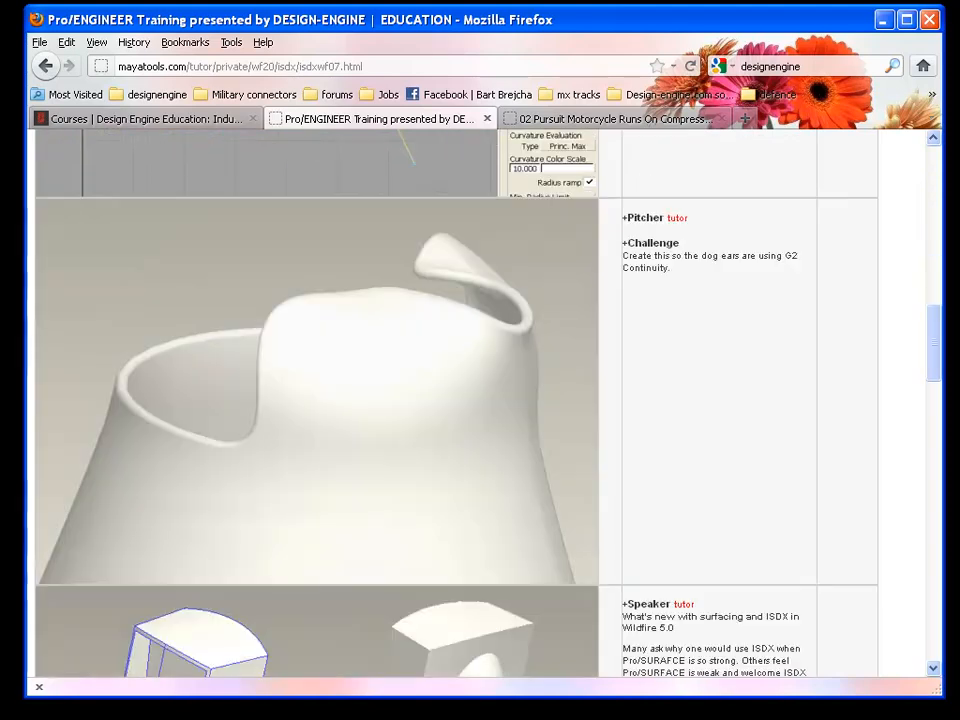
pyautogui.scroll(-10, 480, 400)
pyautogui.scroll(-15, 480, 400)
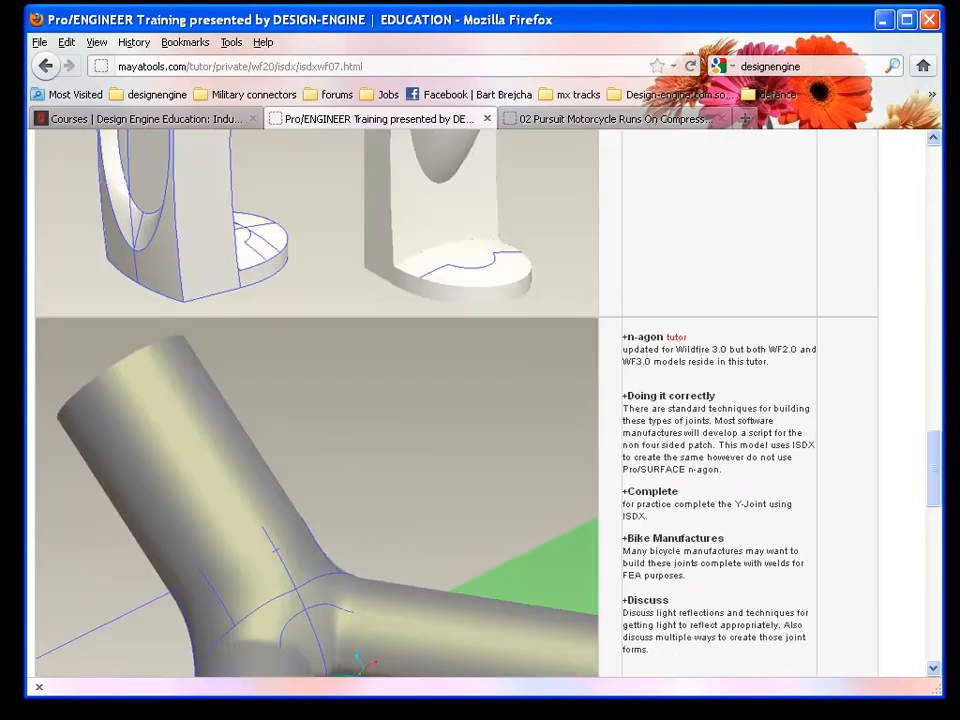
pyautogui.scroll(-3, 480, 400)
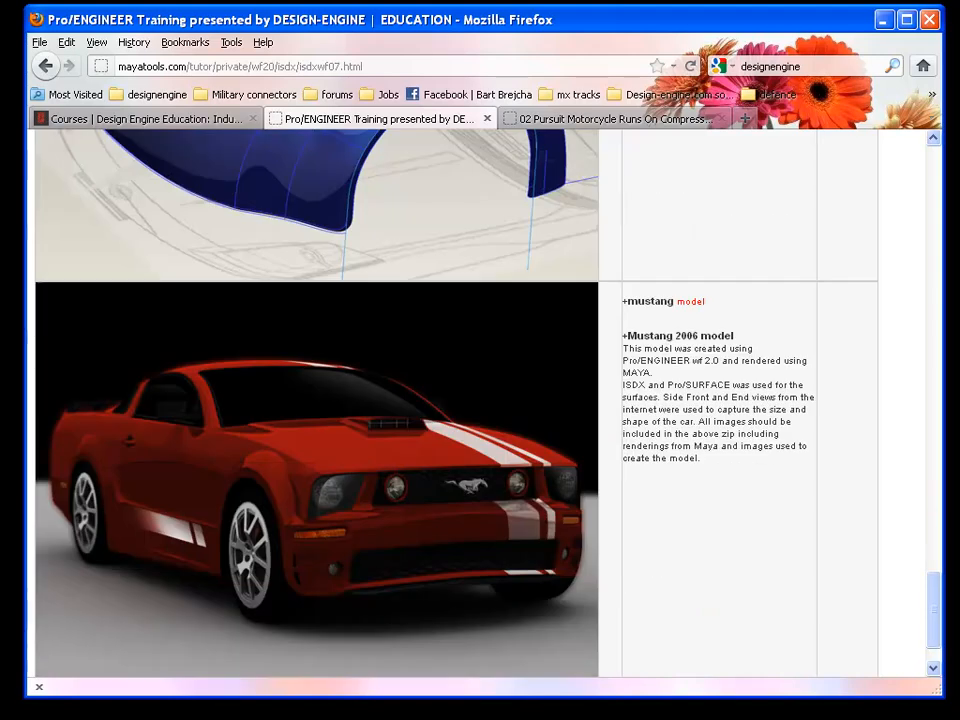
pyautogui.scroll(5, 480, 400)
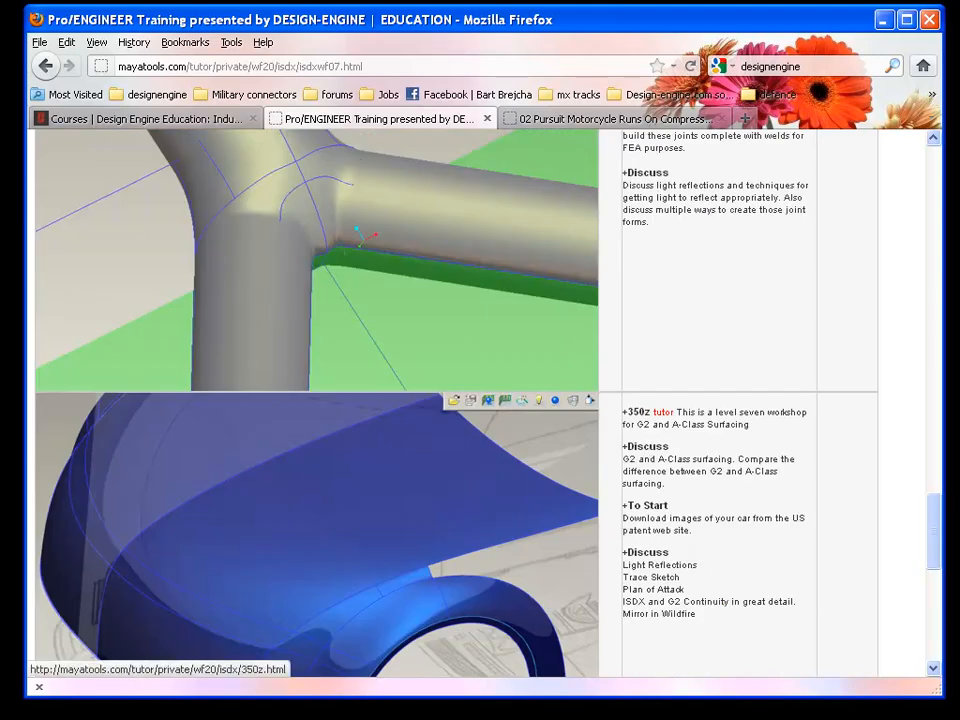
# Step: Open the 350z tutorial, look through its car-surfacing stages down to Half of the car, and return to the tutorial list
pyautogui.click(663, 412)
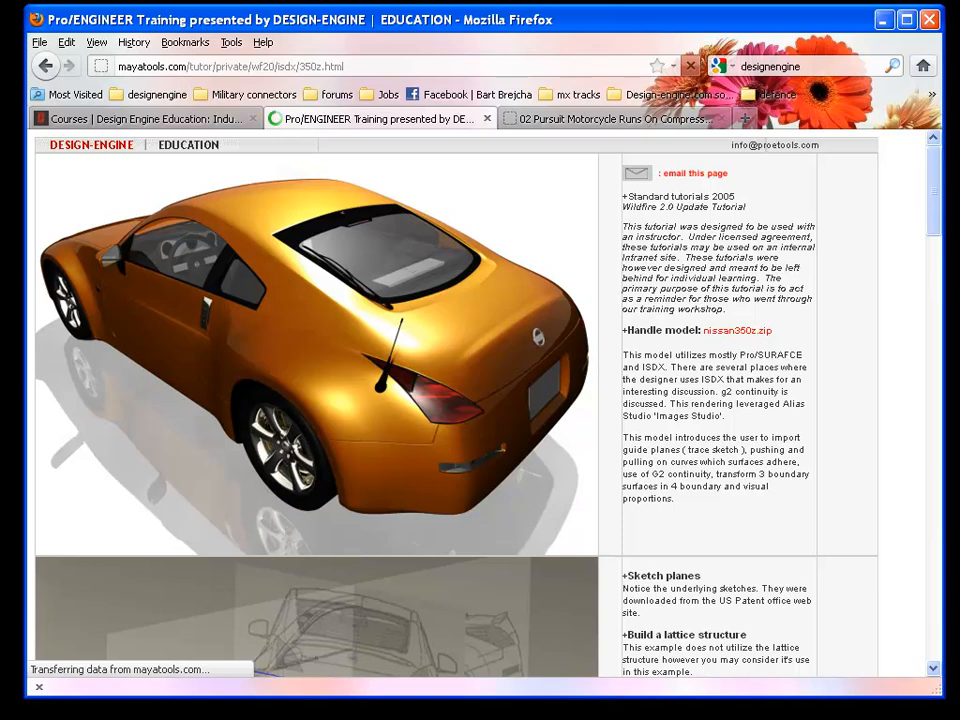
pyautogui.scroll(-10, 480, 400)
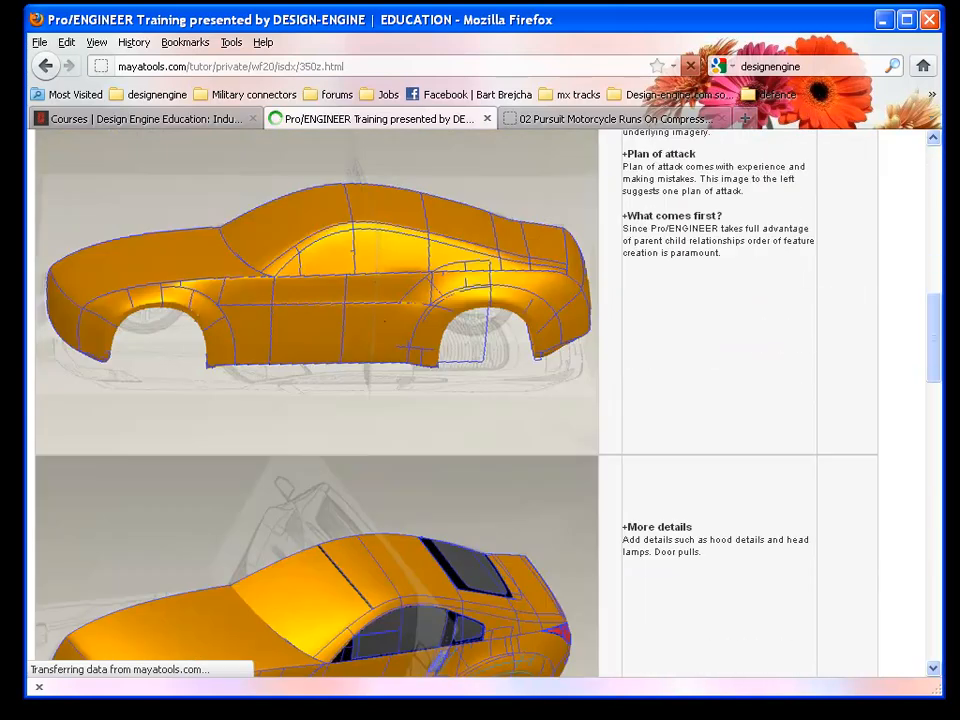
pyautogui.scroll(-4, 480, 400)
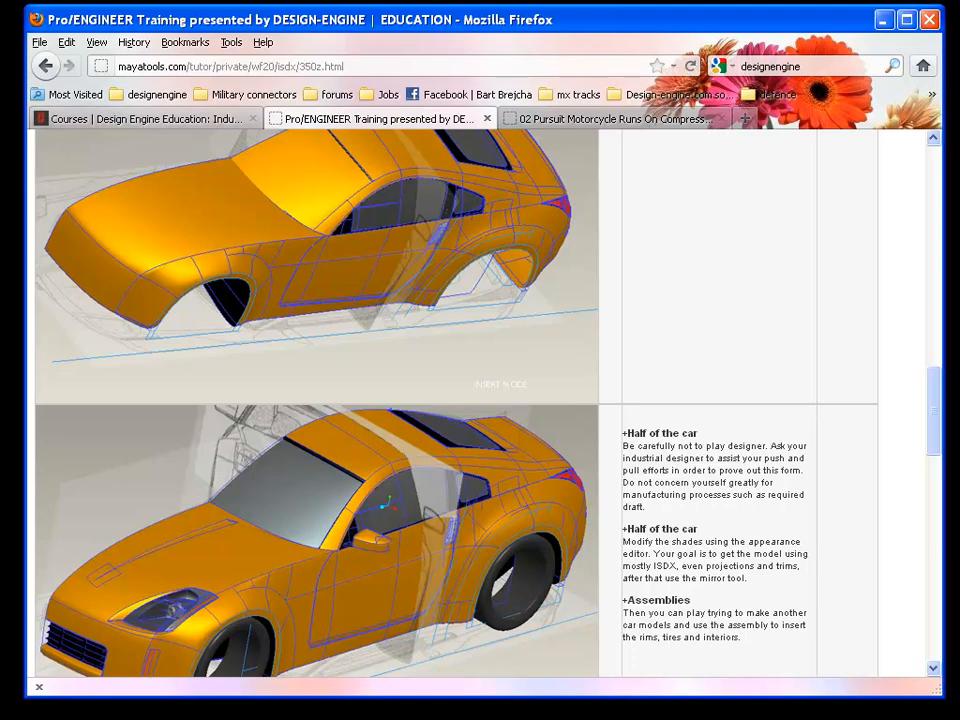
pyautogui.click(45, 66)
pyautogui.click(45, 66)
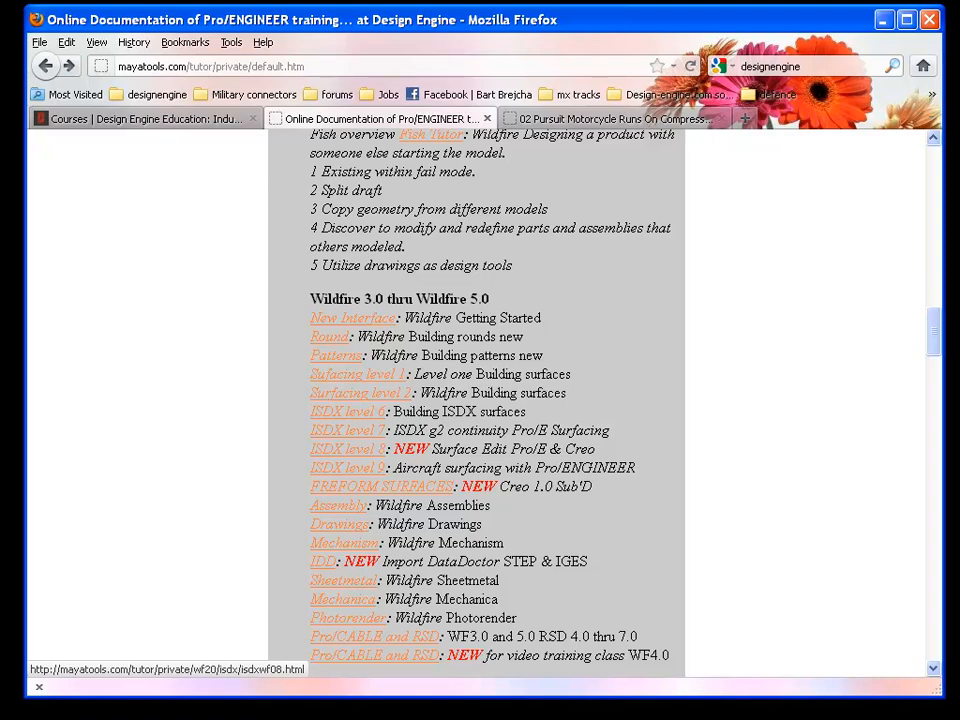
# Step: Open the ISDX level 8 Surface Edit tutorial and look through its seat and chair exercises, including Manipulate Control Points
pyautogui.click(347, 449)
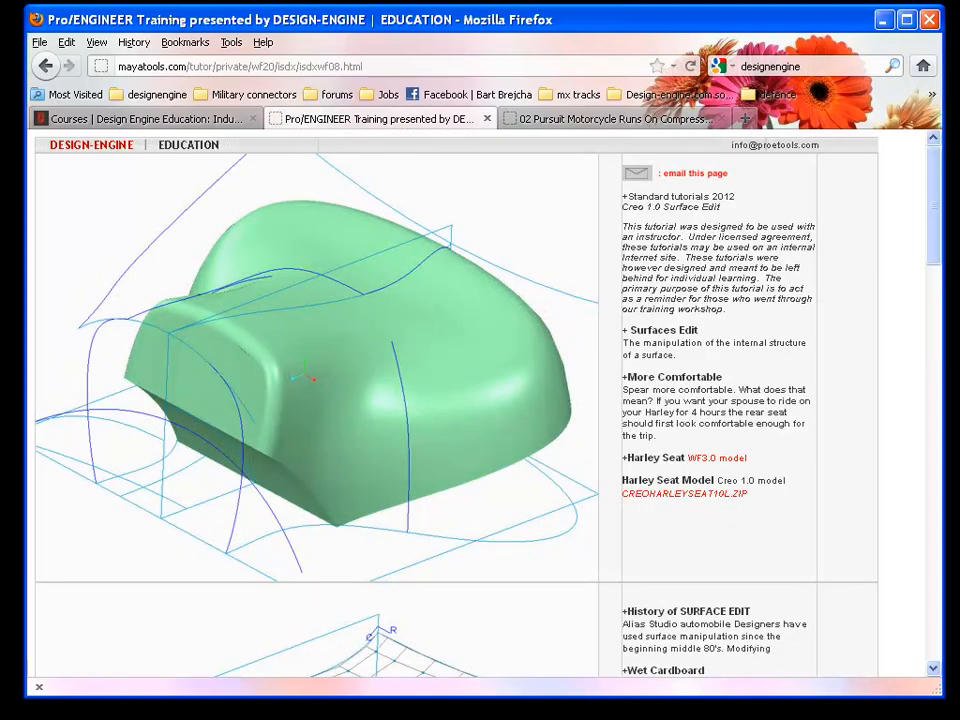
pyautogui.scroll(-10, 456, 400)
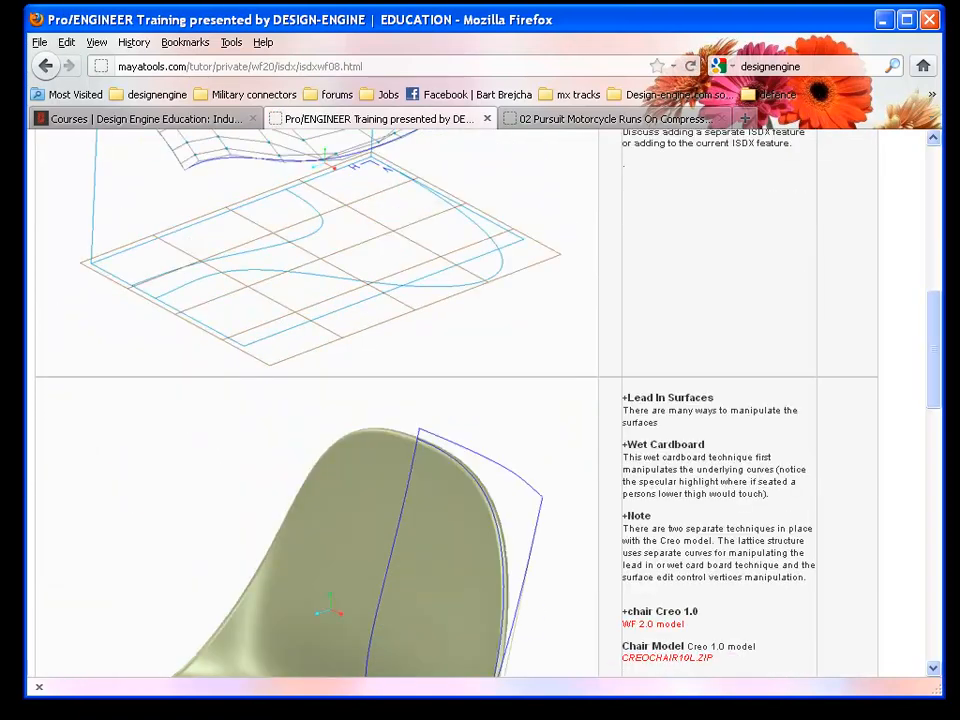
pyautogui.scroll(-10, 456, 400)
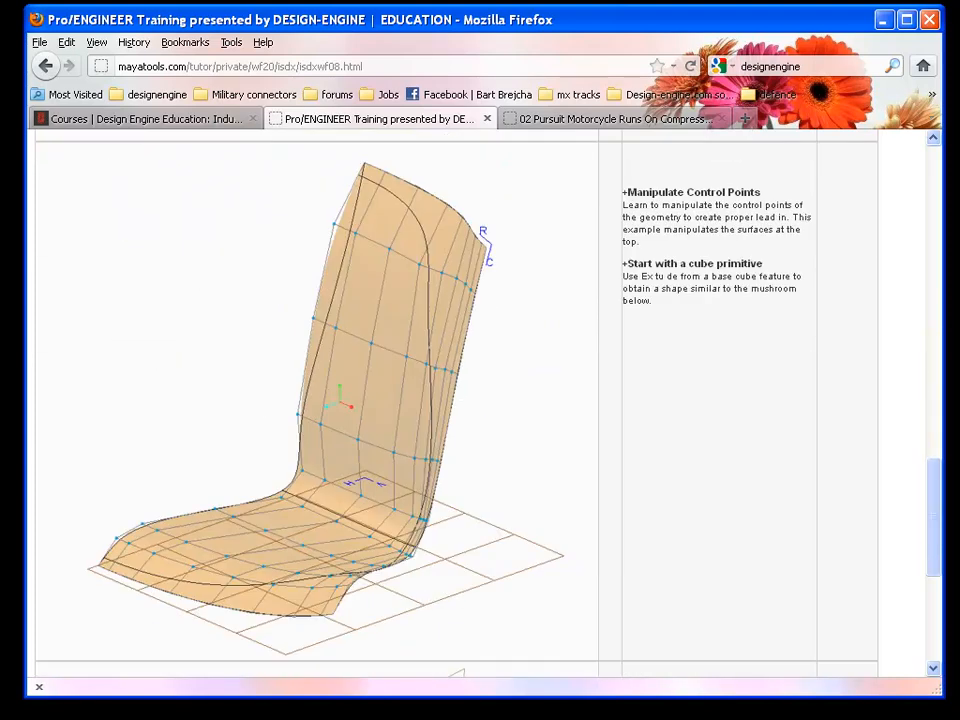
pyautogui.scroll(5, 456, 400)
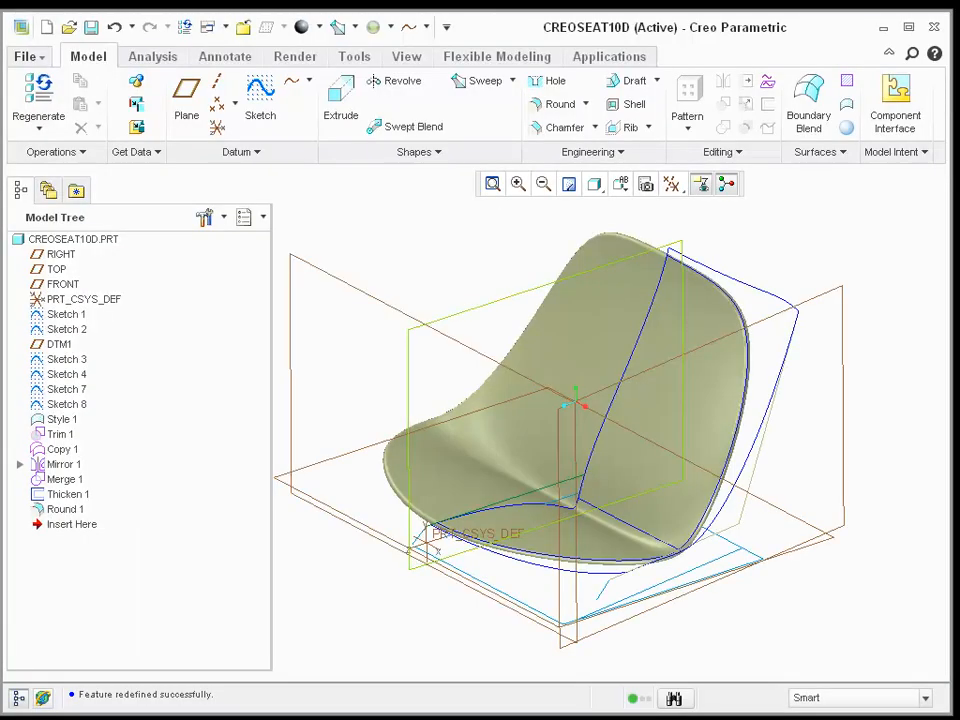
# Step: Switch to Creo Parametric and examine the CREOSEAT10D chair model's seat, front edge and backrest from several angles
pyautogui.scroll(-2, 686, 622)
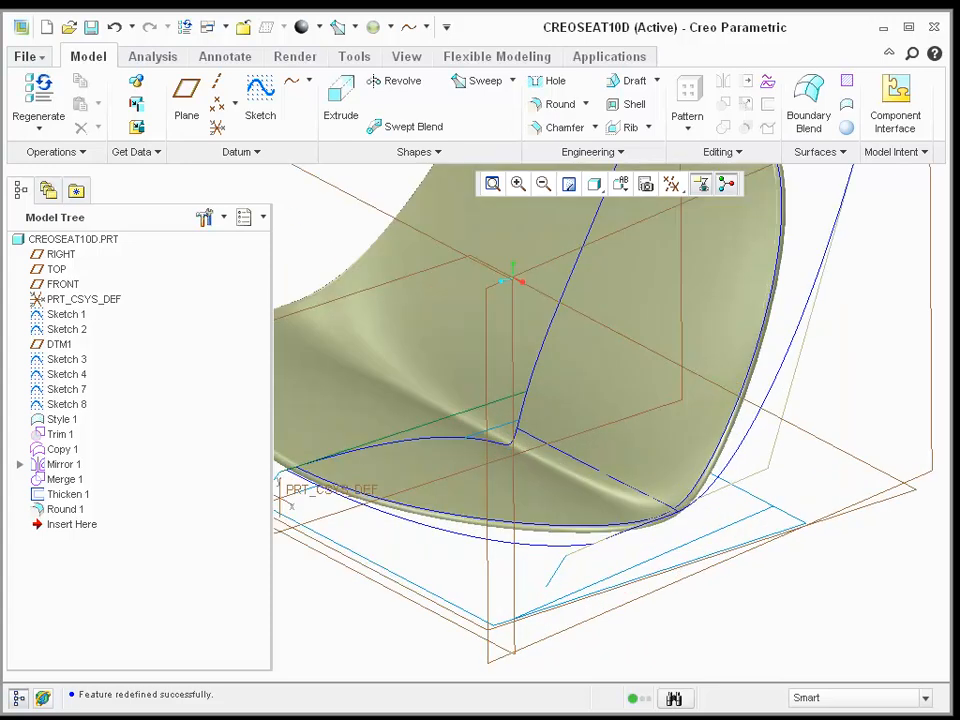
pyautogui.moveTo(620, 470); pyautogui.dragTo(720, 580, button='middle')
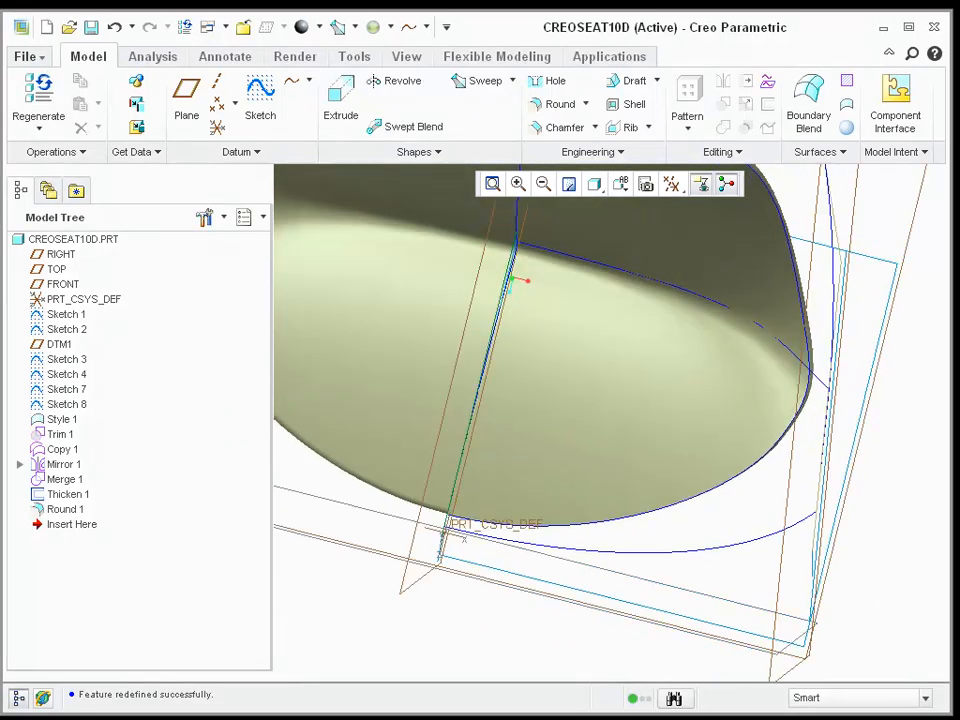
pyautogui.moveTo(650, 430); pyautogui.dragTo(635, 405, button='middle')
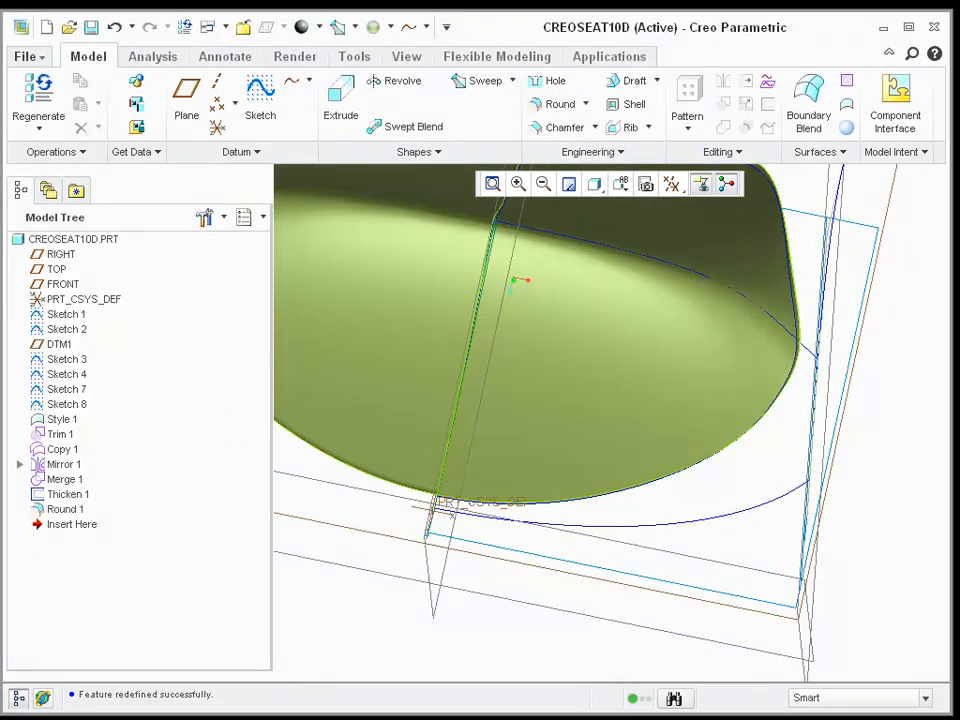
pyautogui.moveTo(610, 582); pyautogui.dragTo(537, 520, button='middle')
pyautogui.keyDown('ctrl'); pyautogui.moveTo(844, 401); pyautogui.dragTo(882, 456, button='middle'); pyautogui.keyUp('ctrl')
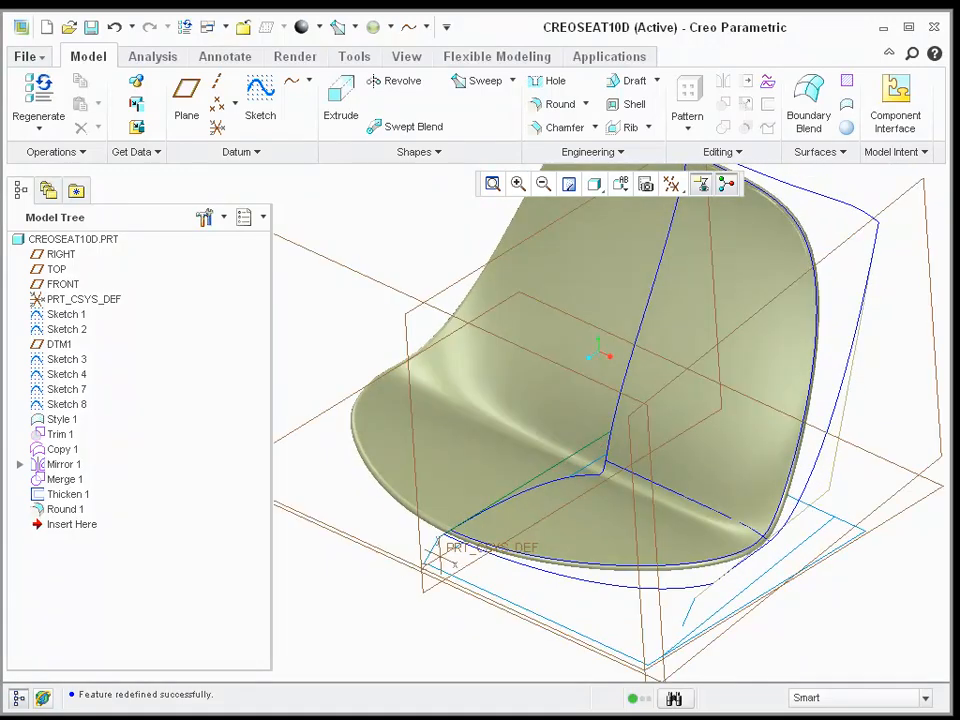
pyautogui.moveTo(812, 625); pyautogui.dragTo(774, 540, button='middle')
pyautogui.scroll(-3, 803, 603)
pyautogui.moveTo(774, 540)
pyautogui.mouseDown(button='middle')
pyautogui.moveTo(745, 500)
pyautogui.moveTo(742, 562)
pyautogui.mouseUp(button='middle')
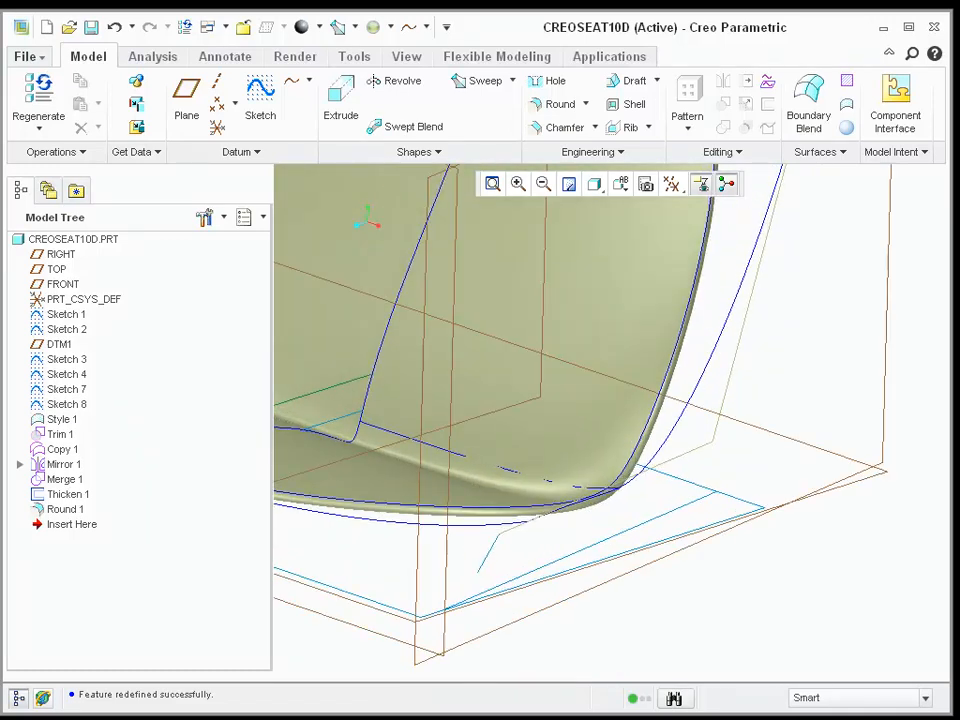
# Step: Roll the model back to just before Style 1, show Sketch 7's dimensions and inspect the underlying sketches
pyautogui.moveTo(72, 524)
pyautogui.mouseDown()
pyautogui.moveTo(68, 368)
pyautogui.moveTo(68, 410)
pyautogui.mouseUp()
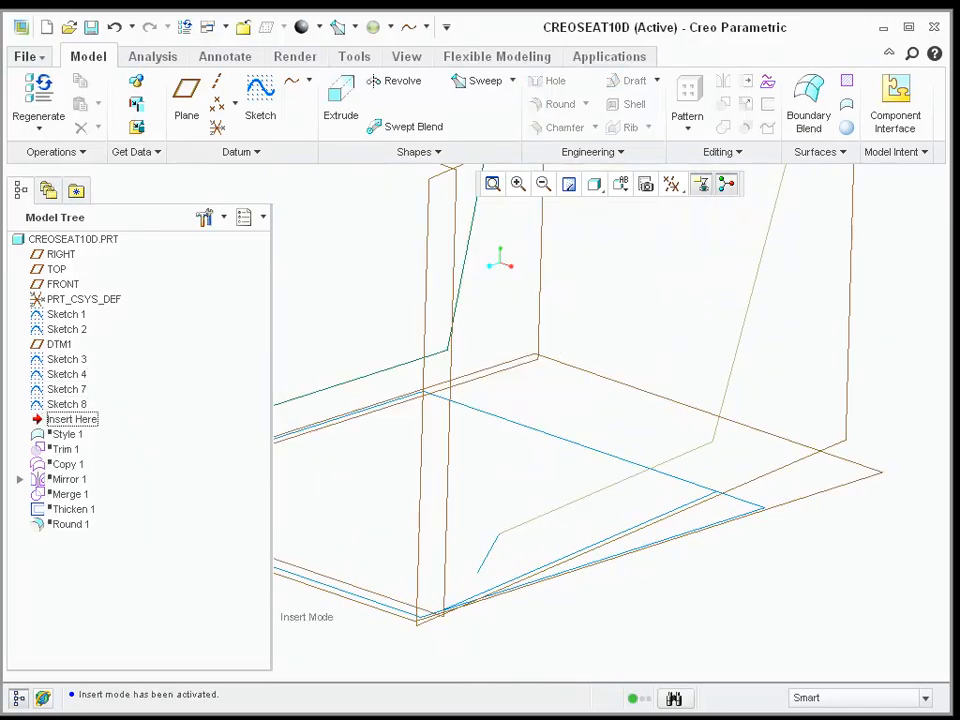
pyautogui.click(488, 553)
pyautogui.scroll(3, 495, 530)
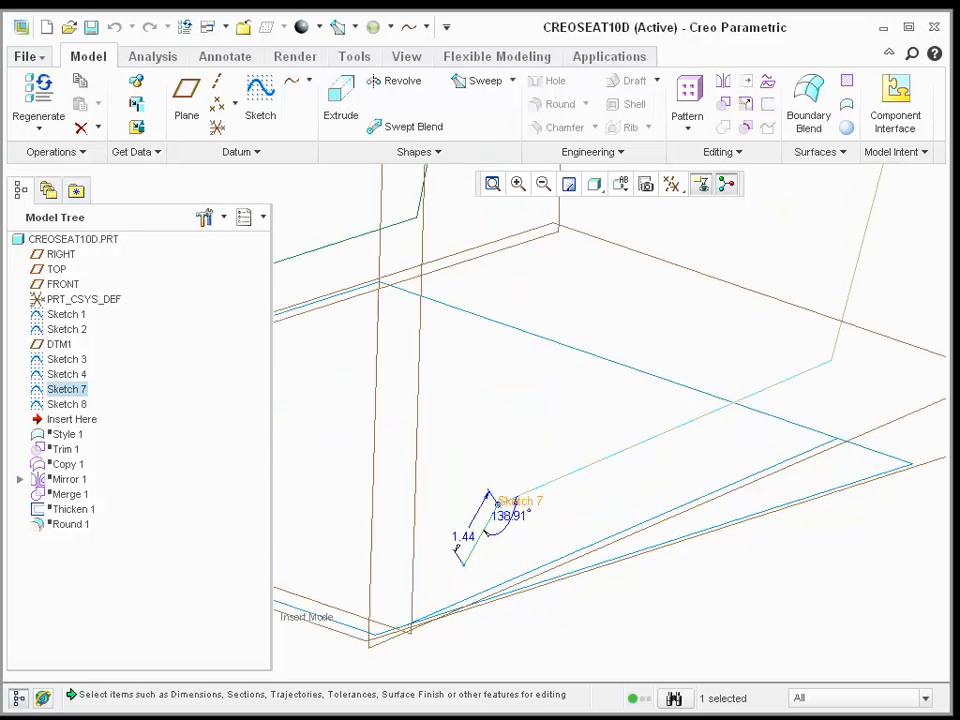
pyautogui.moveTo(464, 565); pyautogui.dragTo(474, 571)
pyautogui.click(520, 590)
pyautogui.scroll(-2, 504, 431)
pyautogui.keyDown('shift'); pyautogui.moveTo(529, 429); pyautogui.dragTo(620, 463, button='middle'); pyautogui.keyUp('shift')
pyautogui.scroll(-1, 634, 447)
pyautogui.keyDown('shift'); pyautogui.moveTo(439, 336); pyautogui.dragTo(433, 359, button='middle'); pyautogui.keyUp('shift')
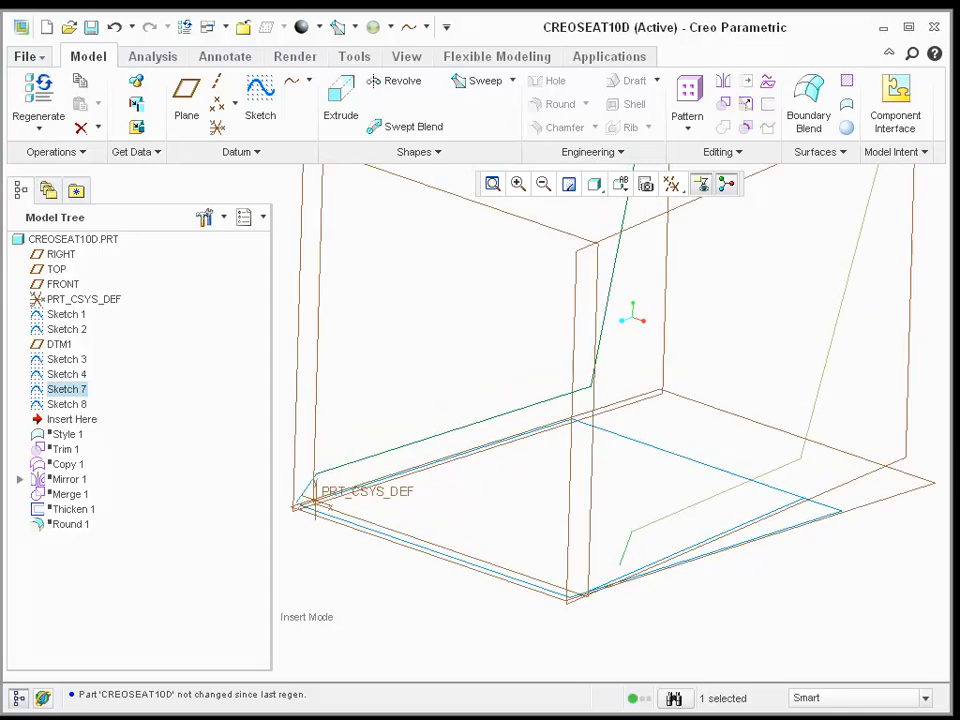
pyautogui.click(450, 340)
pyautogui.moveTo(450, 340)
pyautogui.mouseDown(button='middle')
pyautogui.moveTo(400, 270)
pyautogui.moveTo(428, 343)
pyautogui.mouseUp(button='middle')
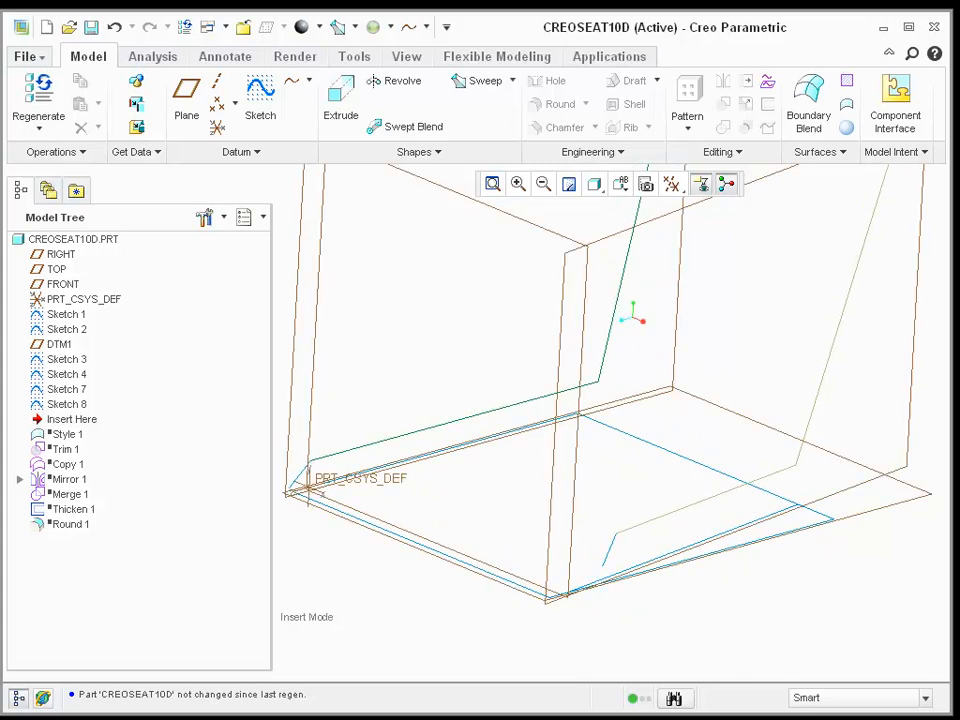
# Step: Move the insertion point to just after Style 1 and open the Style 1 feature for redefinition
pyautogui.moveTo(71, 419); pyautogui.dragTo(70, 441)
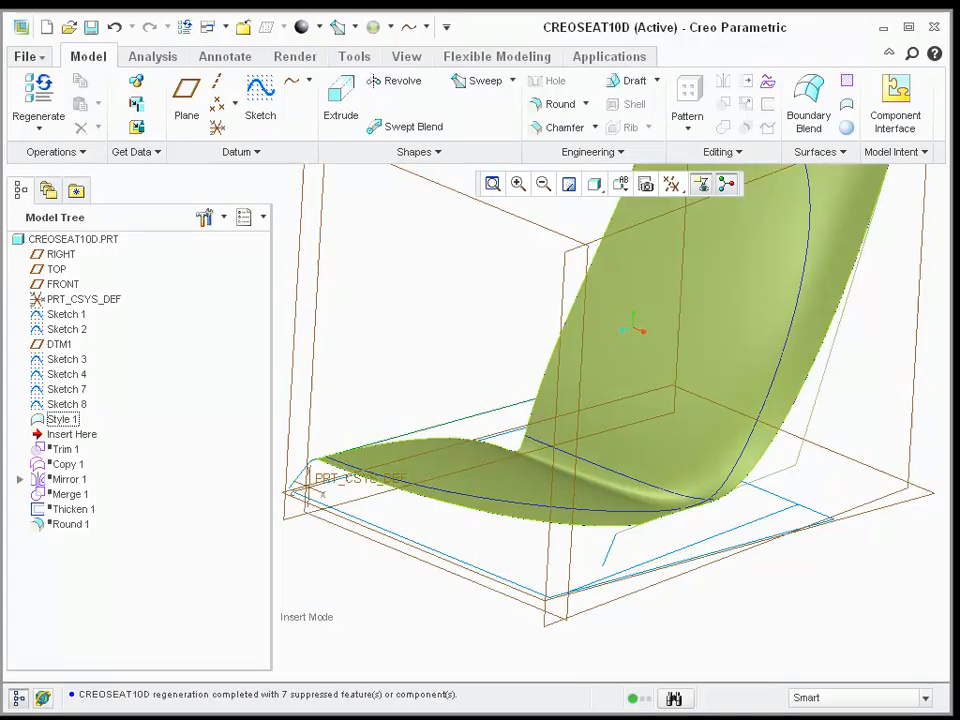
pyautogui.moveTo(480, 445); pyautogui.dragTo(480, 467, button='middle')
pyautogui.click(480, 467)
pyautogui.rightClick(480, 467)
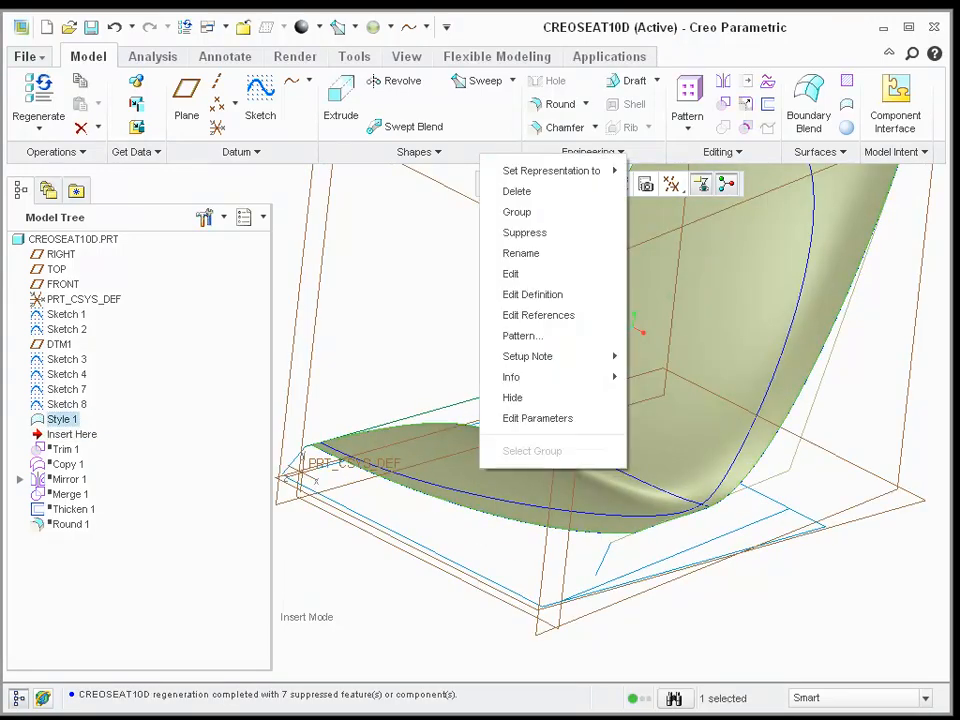
pyautogui.click(532, 294)
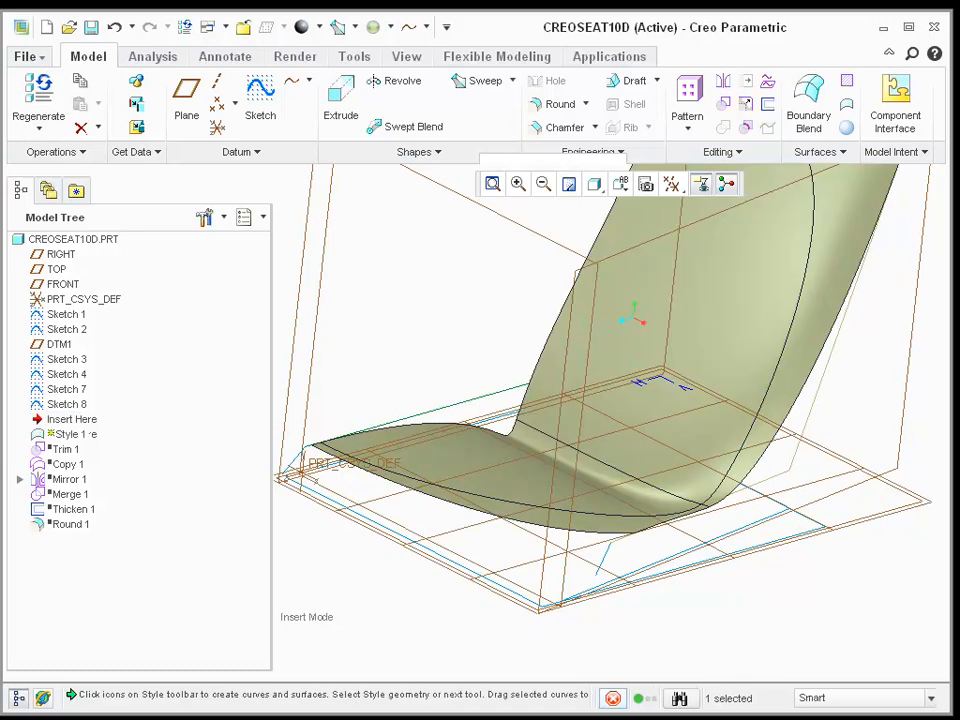
# Step: Edit style curve CF-2 and snap its front endpoint lower down onto the short angled sketch line at the seat's front
pyautogui.click(727, 334)
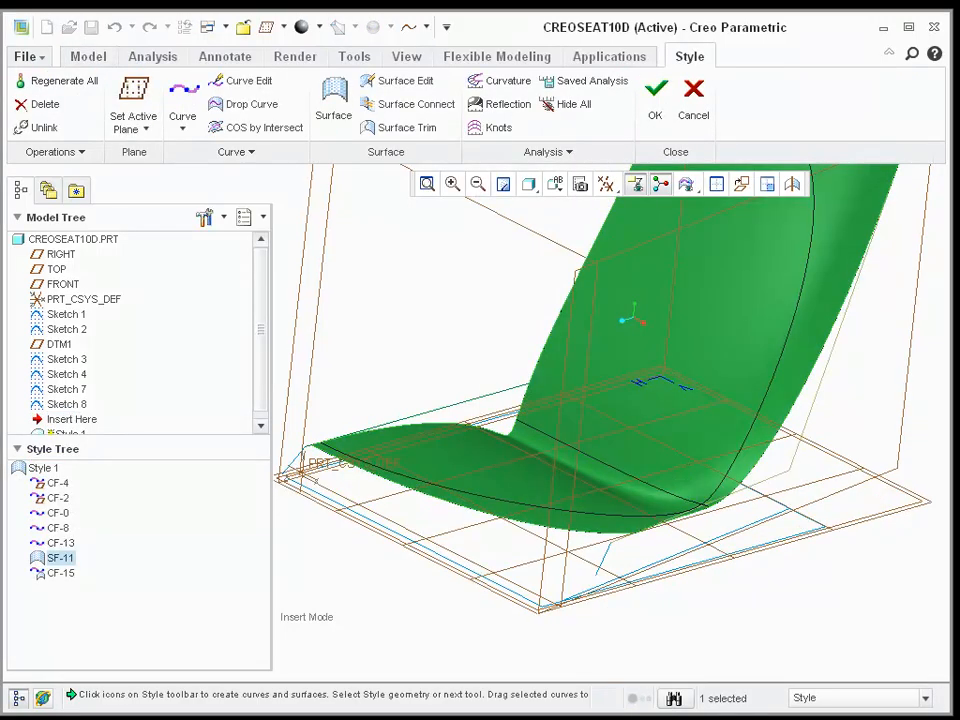
pyautogui.scroll(3, 727, 334)
pyautogui.keyDown('shift'); pyautogui.moveTo(727, 334); pyautogui.dragTo(703, 429, button='middle'); pyautogui.keyUp('shift')
pyautogui.click(612, 472)
pyautogui.scroll(-2, 590, 450)
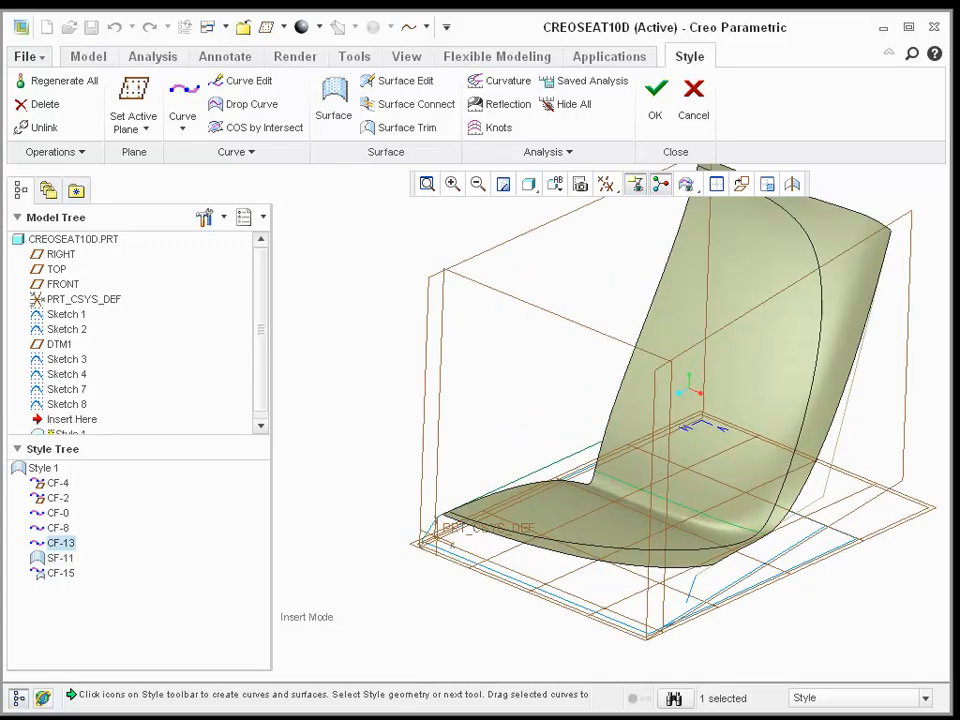
pyautogui.moveTo(573, 335); pyautogui.dragTo(520, 362, button='middle')
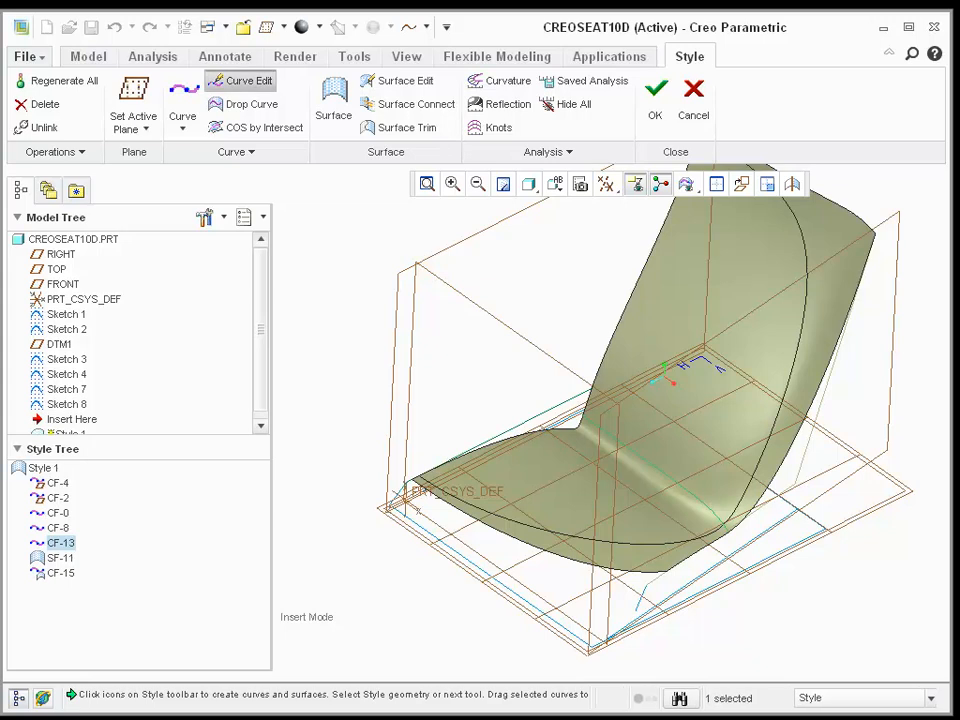
pyautogui.click(240, 80)
pyautogui.click(424, 475)
pyautogui.scroll(-2, 409, 489)
pyautogui.keyDown('shift'); pyautogui.moveTo(415, 474); pyautogui.dragTo(398, 501); pyautogui.keyUp('shift')
pyautogui.scroll(-3, 398, 494)
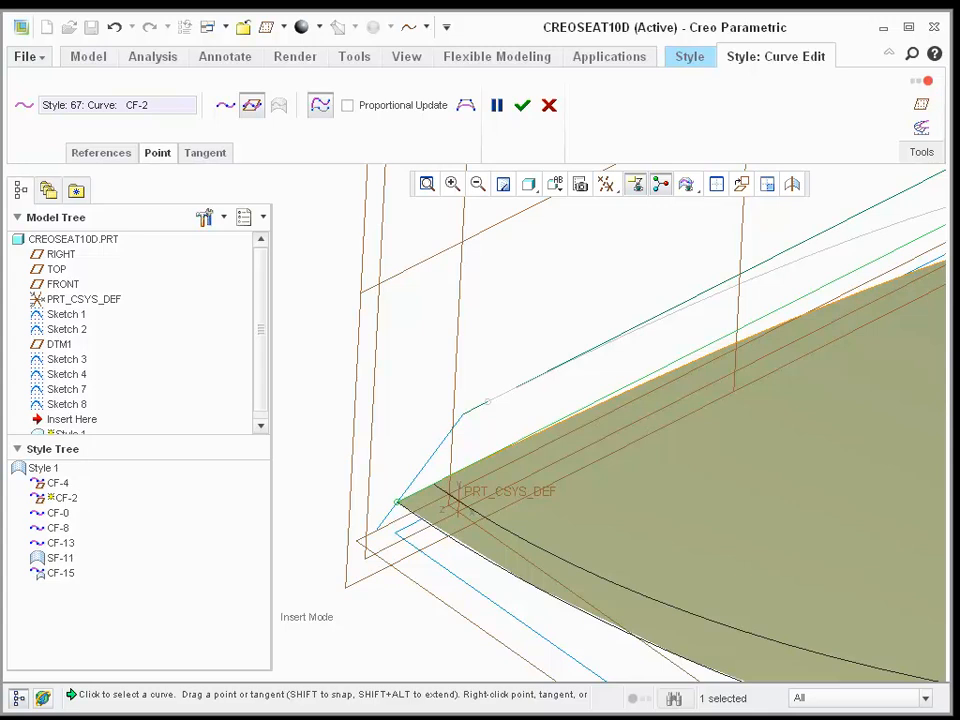
pyautogui.scroll(3, 518, 388)
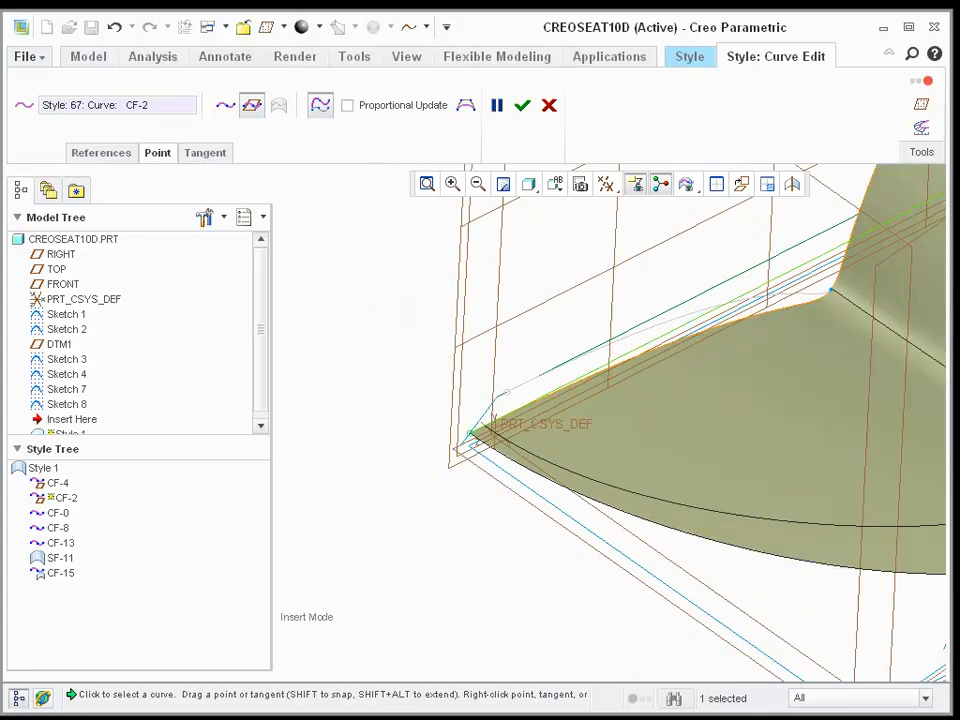
# Step: Set the tangent constraint at the front end of curve CF-2 to Tangent
pyautogui.rightClick(619, 521)
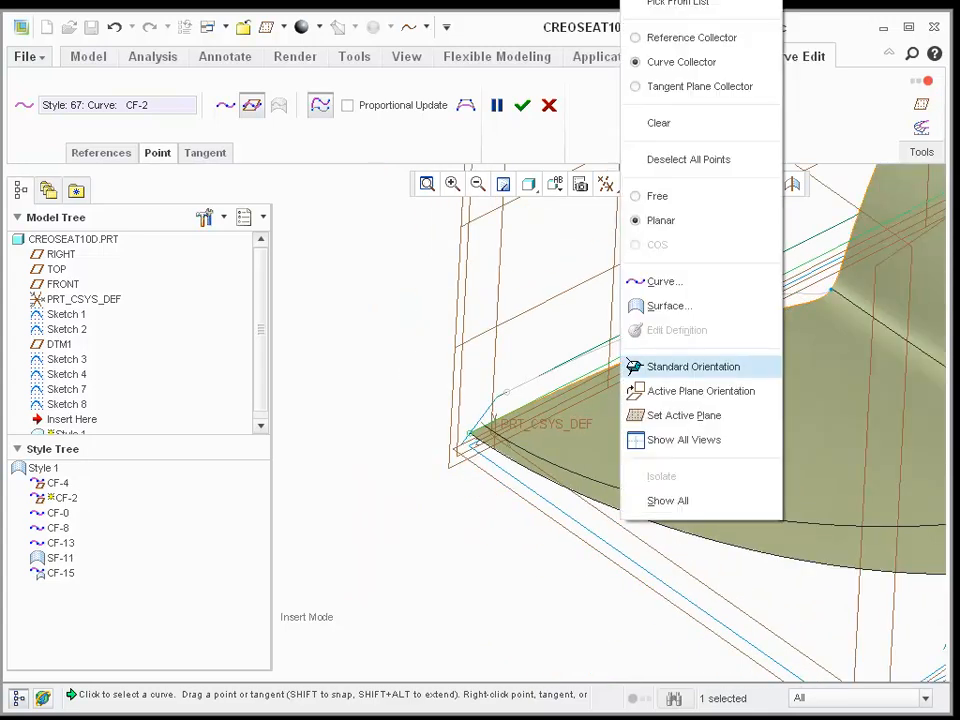
pyautogui.press('Escape')
pyautogui.scroll(-2, 493, 418)
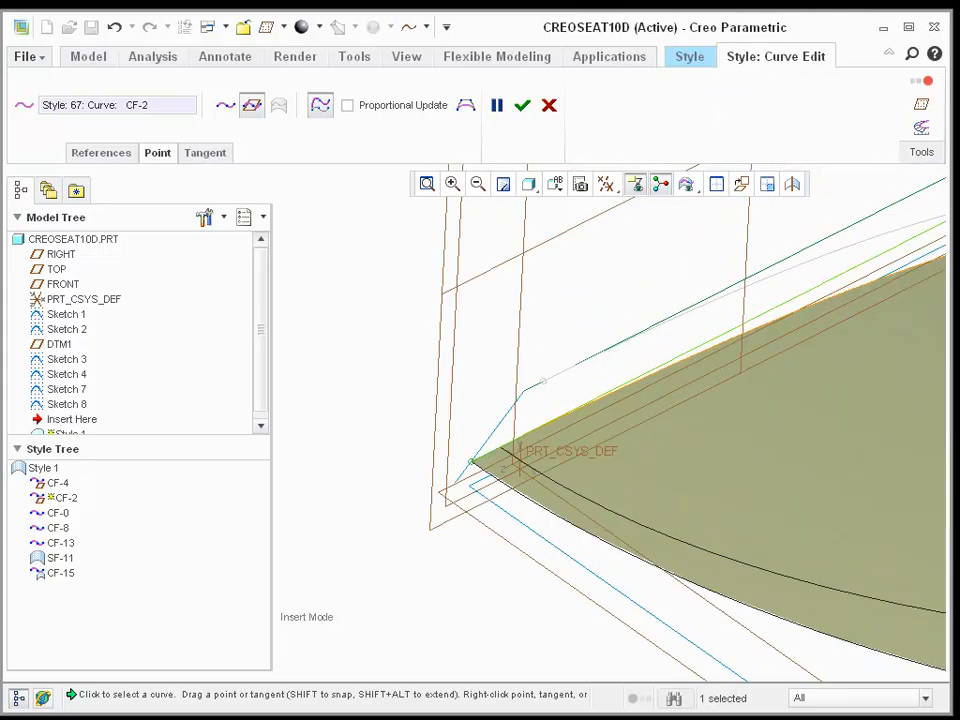
pyautogui.rightClick(497, 448)
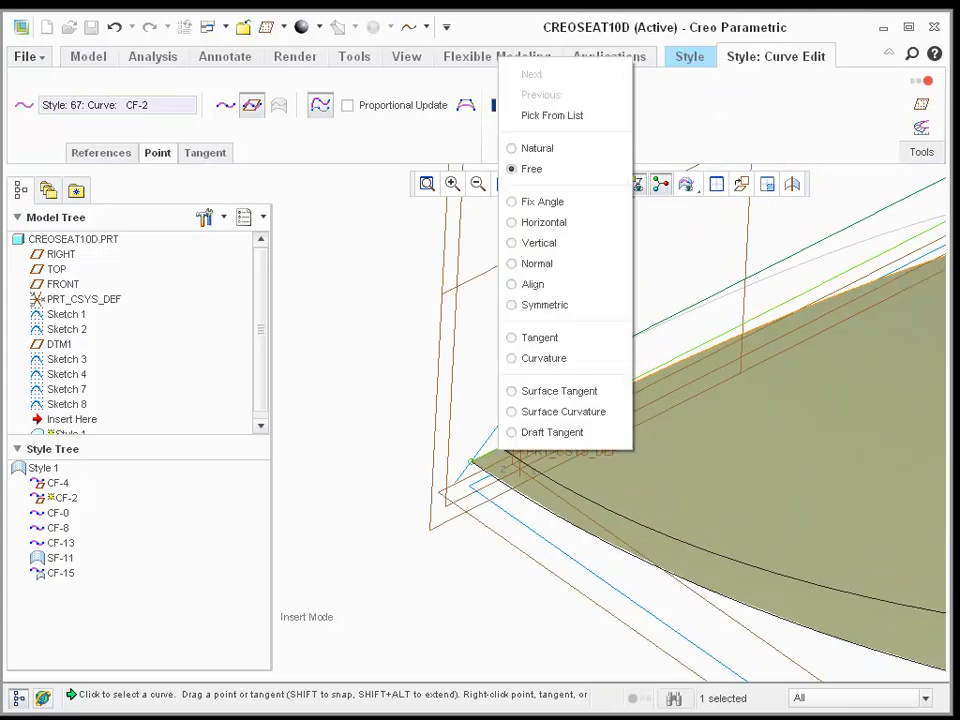
pyautogui.click(536, 336)
# Step: Shorten the front tangent of curve CF-2 and add a point on the curve near the seat's front end
pyautogui.scroll(5, 566, 345)
pyautogui.keyDown('shift'); pyautogui.moveTo(566, 345); pyautogui.dragTo(488, 414, button='middle'); pyautogui.keyUp('shift')
pyautogui.moveTo(677, 166); pyautogui.dragTo(573, 301)
pyautogui.moveTo(573, 301); pyautogui.dragTo(505, 225, button='middle')
pyautogui.scroll(-3, 560, 400)
pyautogui.moveTo(560, 400); pyautogui.dragTo(578, 495, button='middle')
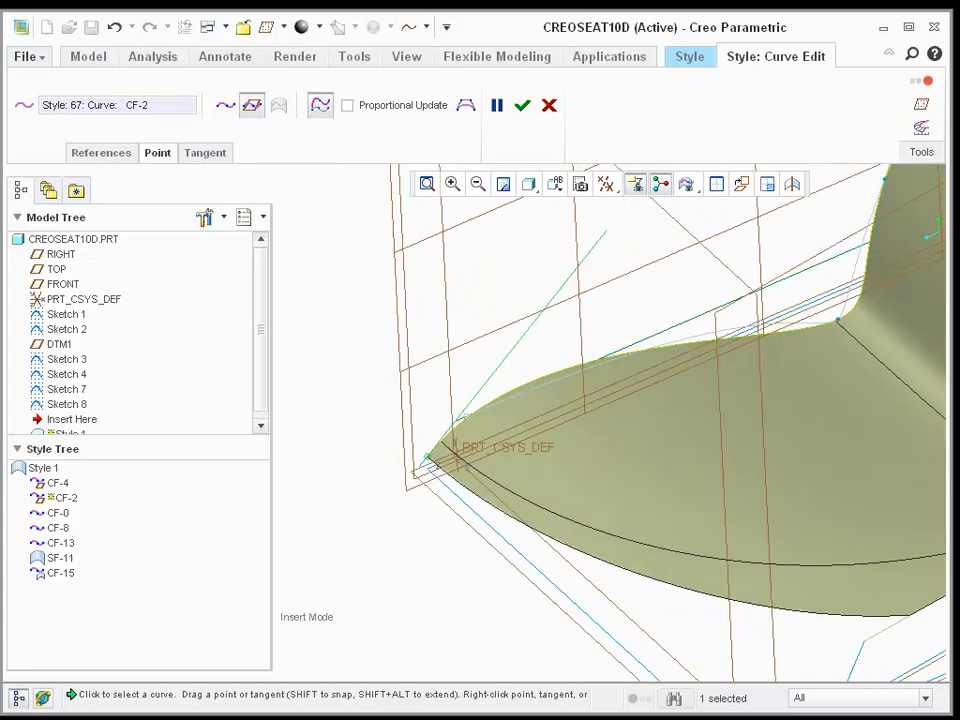
pyautogui.rightClick(512, 392)
pyautogui.click(557, 484)
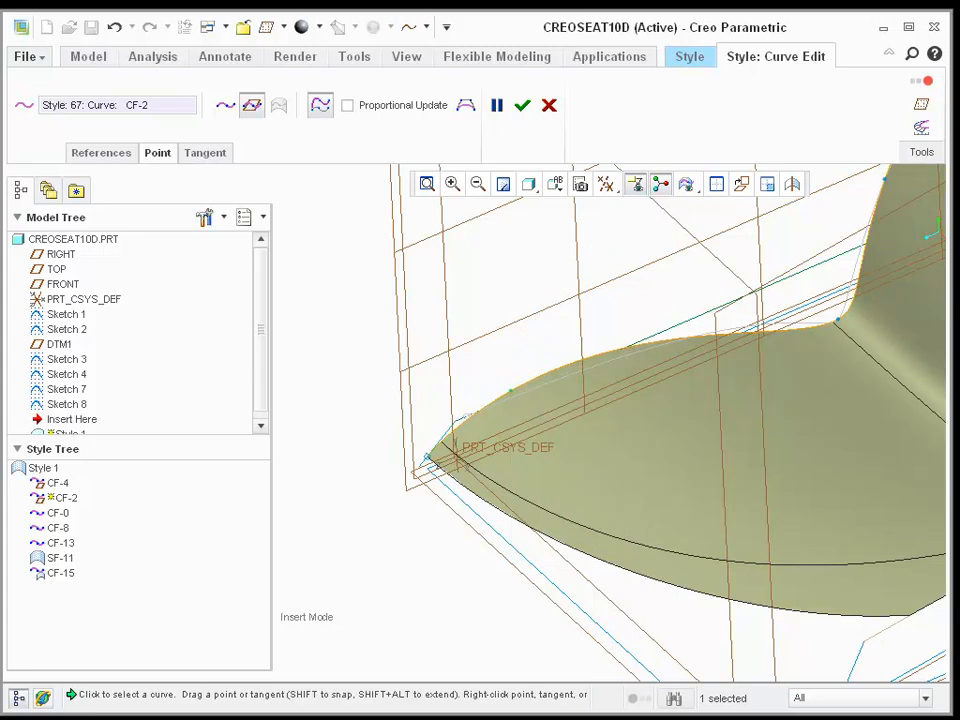
# Step: Move the added point on curve CF-2 closer to the seat's front end and adjust the curve's front tangent
pyautogui.keyDown('shift'); pyautogui.moveTo(511, 391); pyautogui.dragTo(635, 194); pyautogui.keyUp('shift')
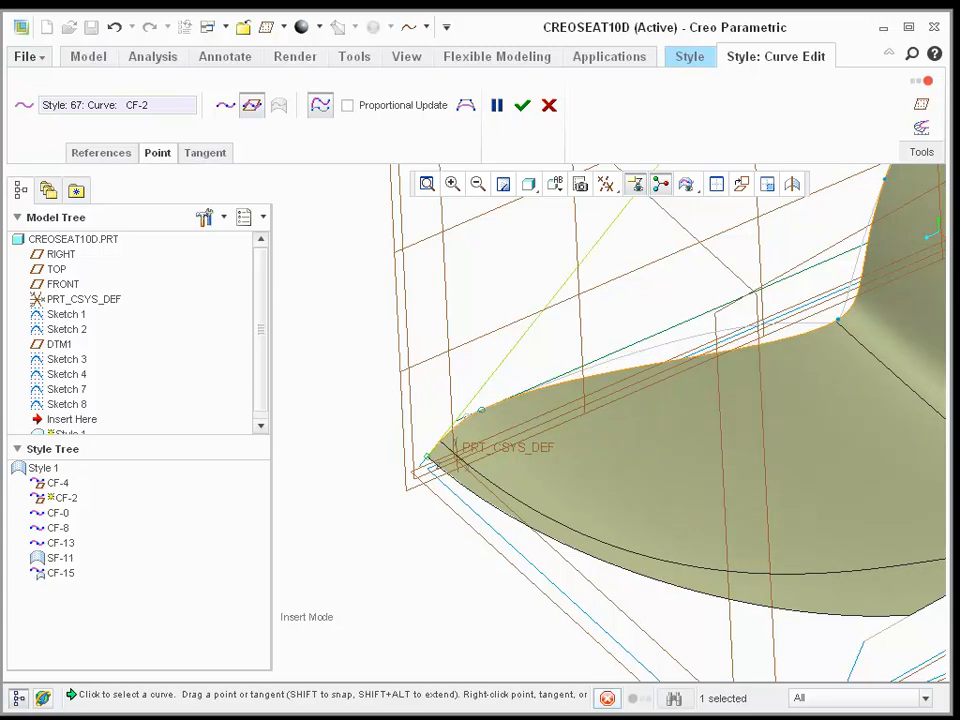
pyautogui.moveTo(640, 400); pyautogui.dragTo(625, 320, button='middle')
pyautogui.moveTo(730, 197); pyautogui.dragTo(658, 268)
pyautogui.moveTo(520, 250); pyautogui.dragTo(540, 300, button='middle')
pyautogui.scroll(1, 540, 300)
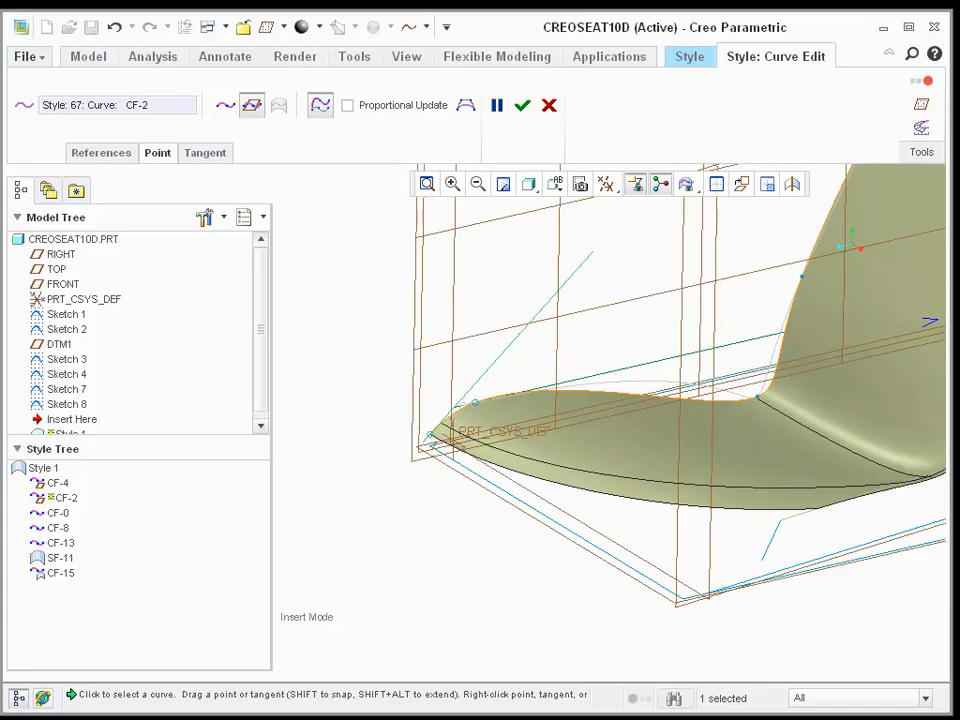
# Step: Snap the front endpoint of curve CF-4 down onto the short angled sketch line and align its end tangent with that line
pyautogui.click(838, 505)
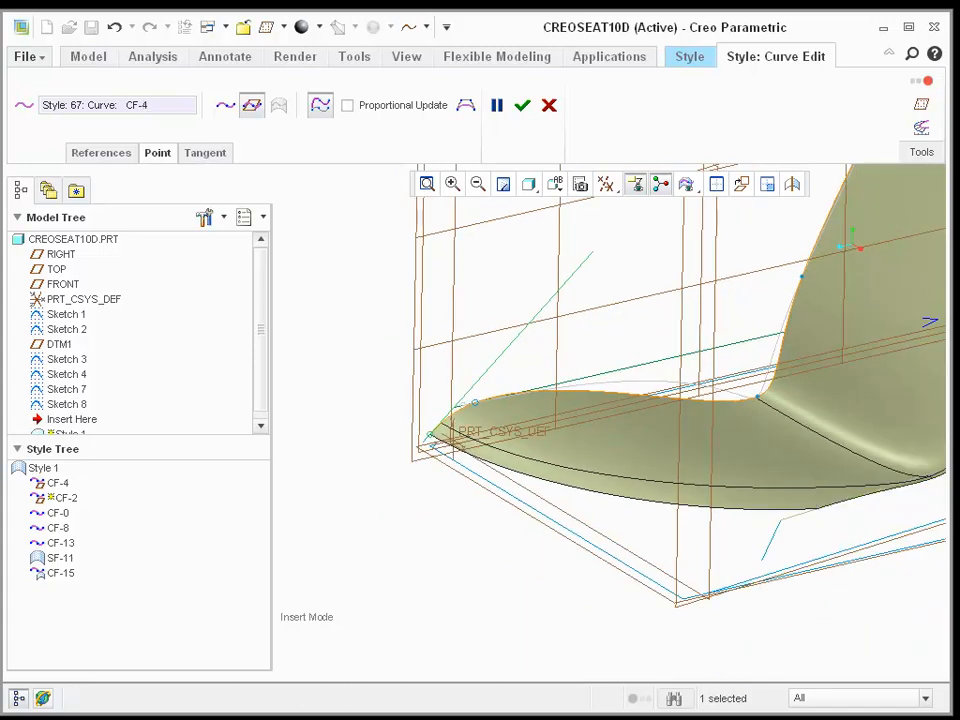
pyautogui.scroll(-3, 836, 512)
pyautogui.moveTo(804, 504); pyautogui.dragTo(727, 577)
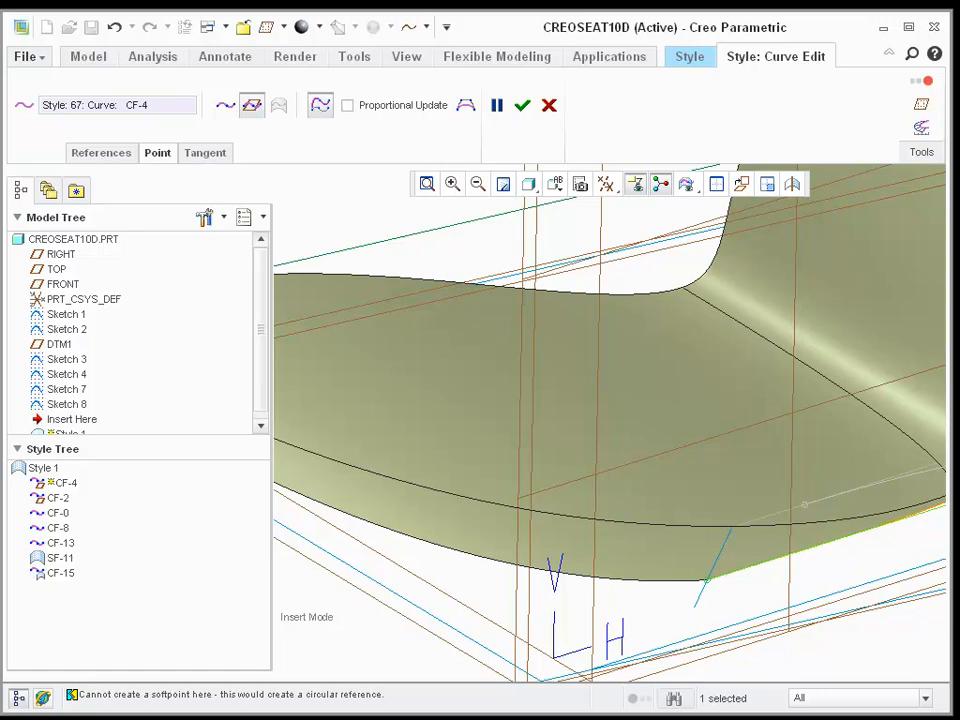
pyautogui.rightClick(747, 563)
pyautogui.click(788, 452)
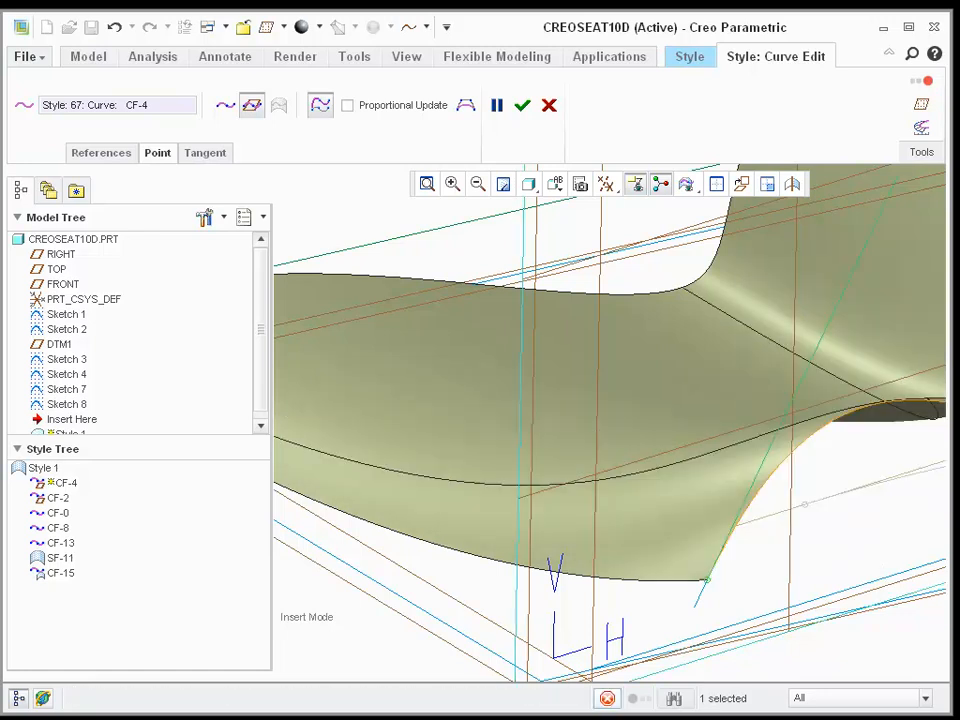
# Step: Shorten the front tangent of curve CF-4 and add a point on the curve near the seat's front corner
pyautogui.moveTo(895, 180); pyautogui.dragTo(797, 381)
pyautogui.scroll(4, 722, 579)
pyautogui.keyDown('shift'); pyautogui.moveTo(735, 598); pyautogui.dragTo(682, 545, button='middle'); pyautogui.keyUp('shift')
pyautogui.scroll(-2, 682, 545)
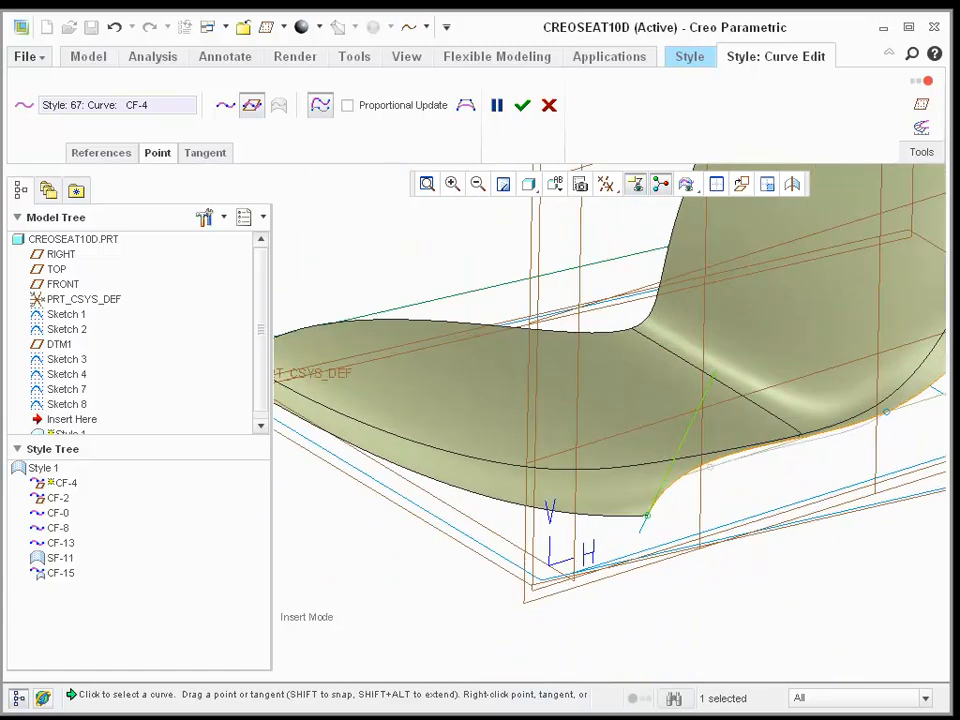
pyautogui.rightClick(708, 466)
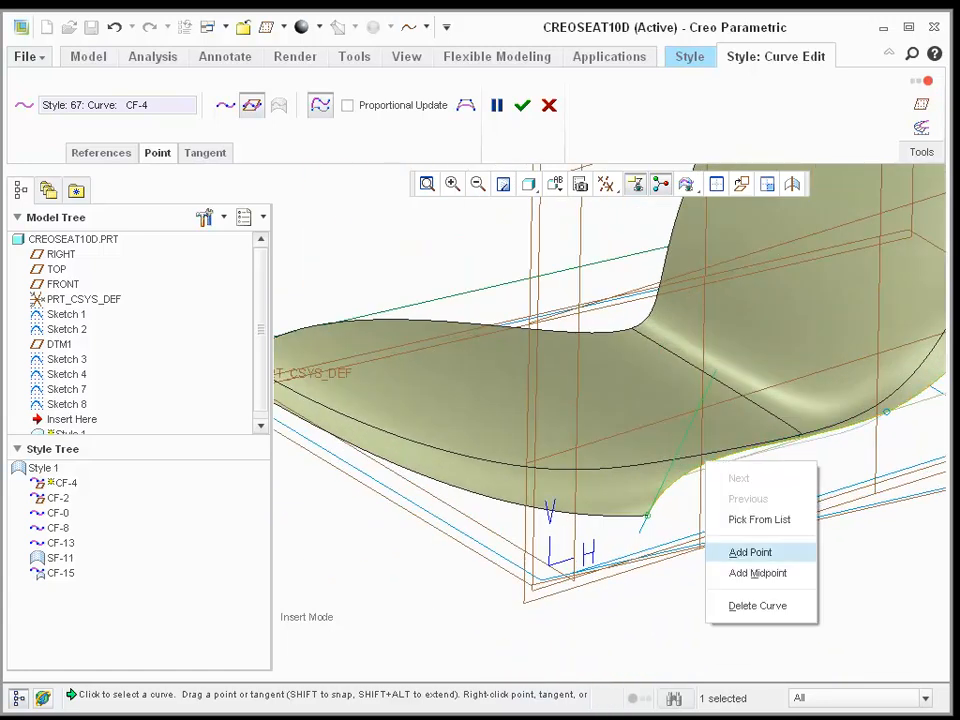
pyautogui.click(750, 553)
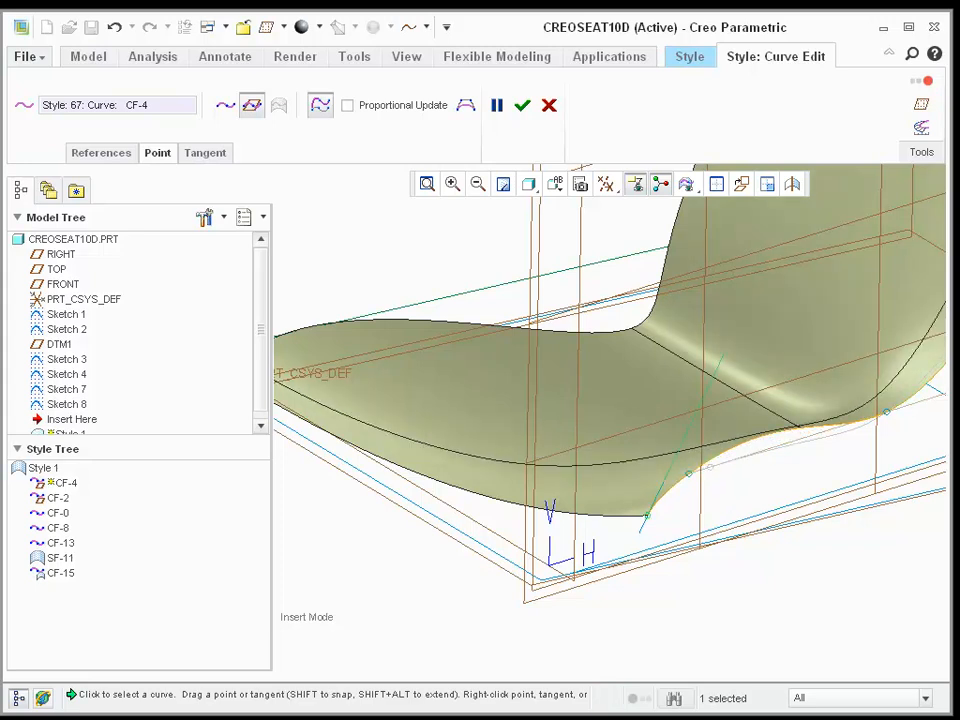
# Step: Refine the length of curve CF-4's front tangent to shape the bend at the seat's outer front corner
pyautogui.moveTo(721, 360); pyautogui.dragTo(798, 195)
pyautogui.moveTo(576, 322); pyautogui.dragTo(590, 430, button='middle')
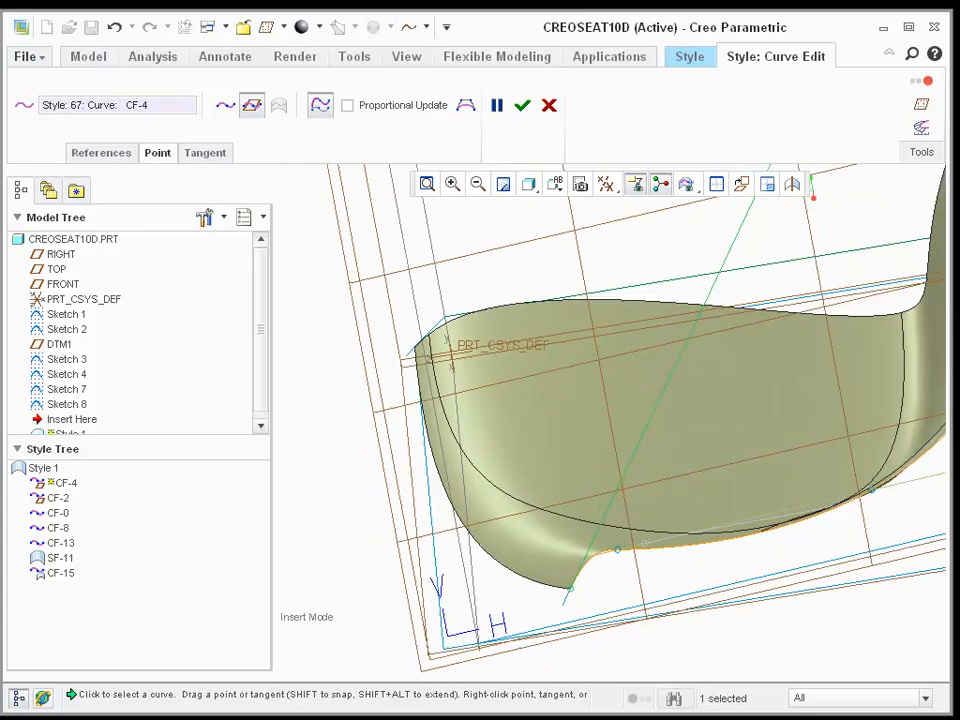
pyautogui.moveTo(600, 302); pyautogui.dragTo(706, 362, button='middle')
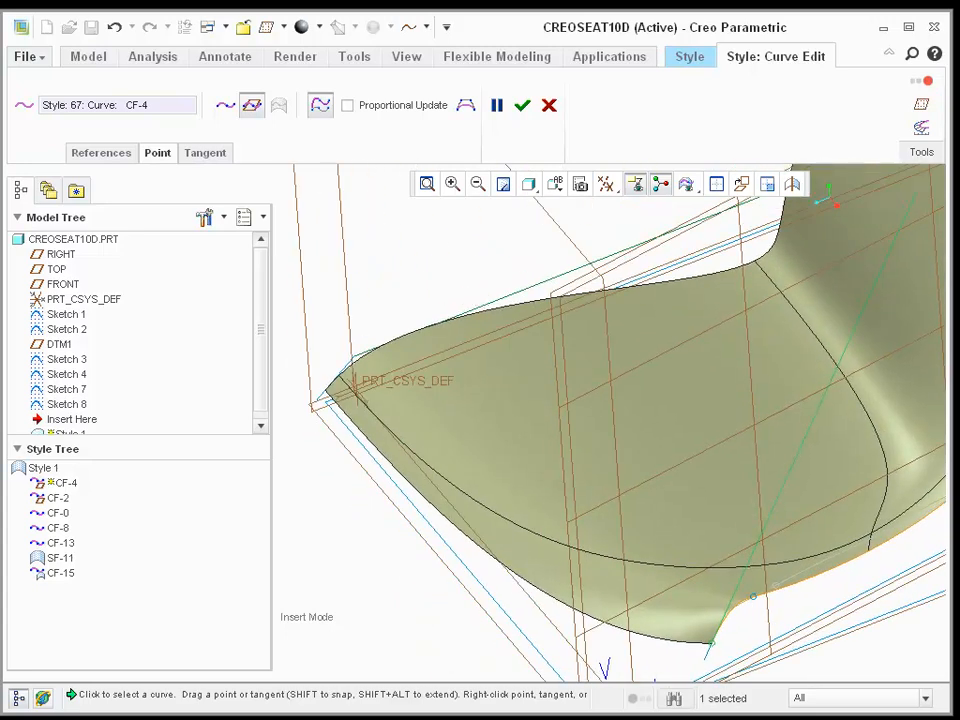
pyautogui.moveTo(914, 196); pyautogui.dragTo(813, 420)
pyautogui.moveTo(813, 420); pyautogui.dragTo(806, 362, button='middle')
# Step: Edit the front edge curve CF-0 and adjust its end tangent at the outer corner
pyautogui.click(560, 573)
pyautogui.moveTo(560, 573); pyautogui.dragTo(570, 665, button='middle')
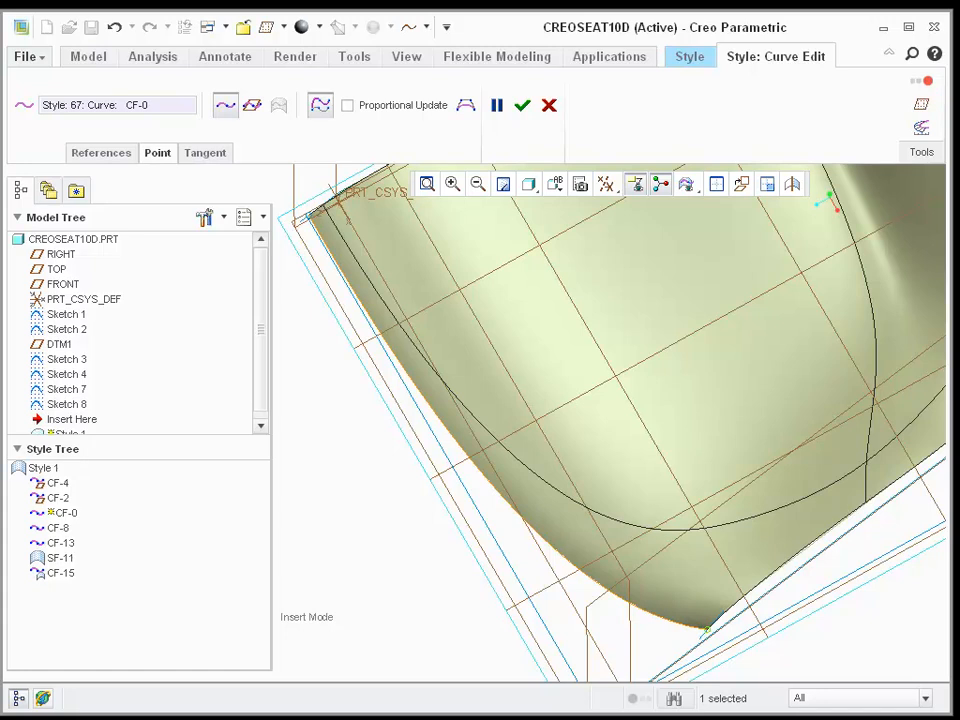
pyautogui.moveTo(588, 613); pyautogui.dragTo(610, 592)
pyautogui.moveTo(610, 592)
pyautogui.mouseDown(button='middle')
pyautogui.moveTo(582, 476)
pyautogui.moveTo(554, 482)
pyautogui.moveTo(575, 522)
pyautogui.moveTo(606, 540)
pyautogui.moveTo(568, 576)
pyautogui.moveTo(552, 560)
pyautogui.moveTo(580, 508)
pyautogui.moveTo(612, 562)
pyautogui.moveTo(618, 637)
pyautogui.moveTo(667, 170)
pyautogui.mouseUp(button='middle')
pyautogui.scroll(3, 606, 540)
pyautogui.moveTo(630, 590); pyautogui.dragTo(640, 545, button='middle')
pyautogui.scroll(-5, 635, 510)
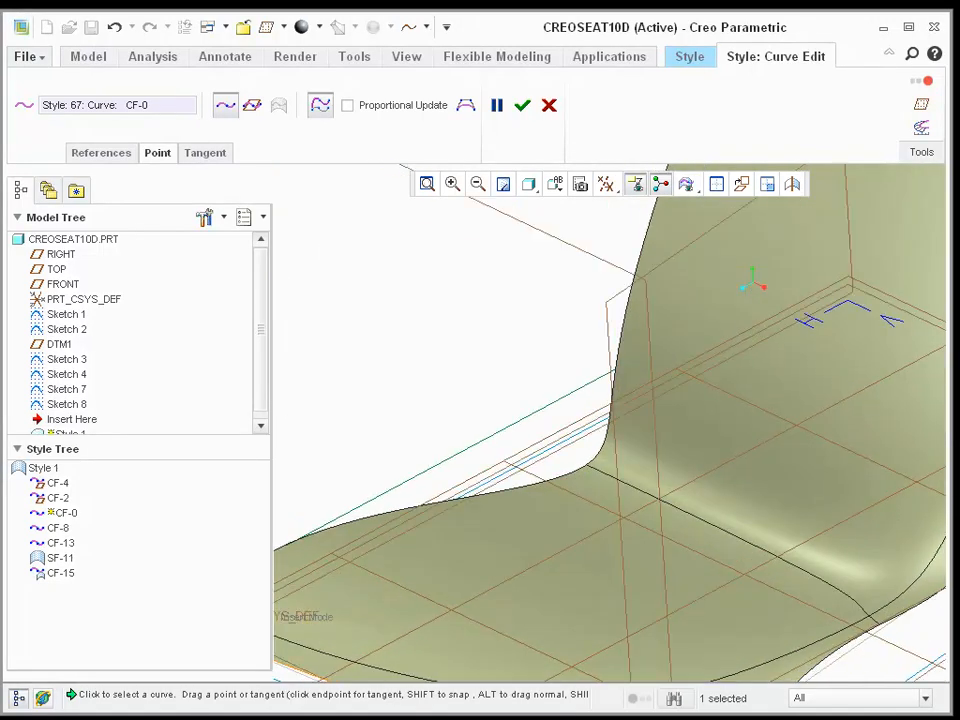
# Step: Move the point of curve CF-2 at the bend between seat and backrest slightly toward the seat's front
pyautogui.click(566, 476)
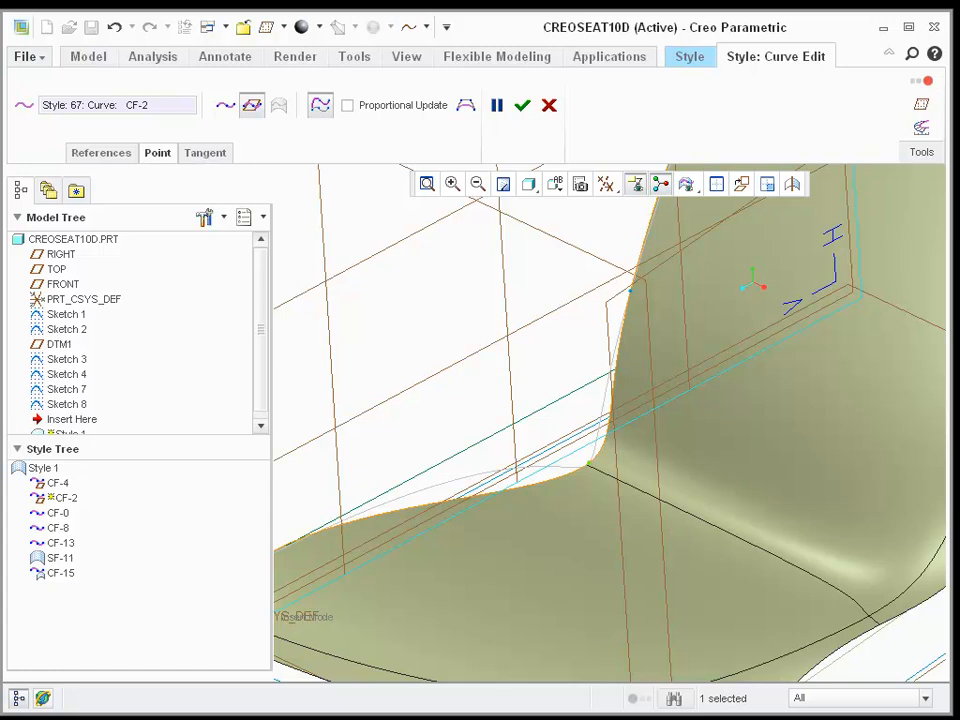
pyautogui.moveTo(589, 463); pyautogui.dragTo(564, 461)
pyautogui.scroll(4, 585, 484)
pyautogui.moveTo(675, 514); pyautogui.dragTo(680, 570, button='middle')
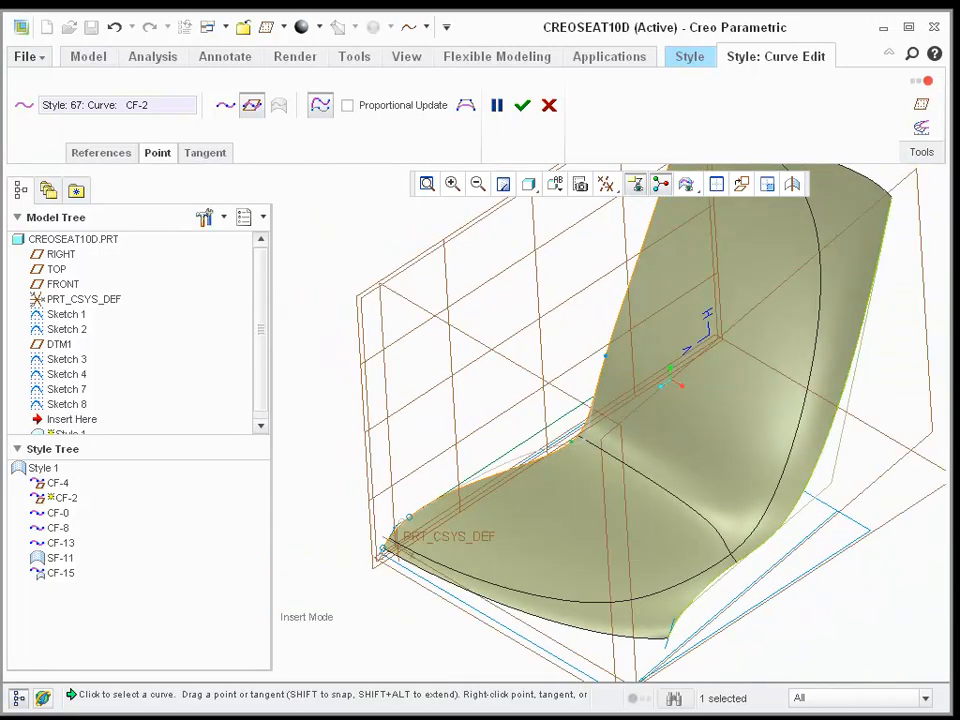
# Step: Move the point of the outer side curve CF-4 at the seat-to-backrest bend toward the seat's front
pyautogui.click(778, 531)
pyautogui.scroll(-4, 793, 536)
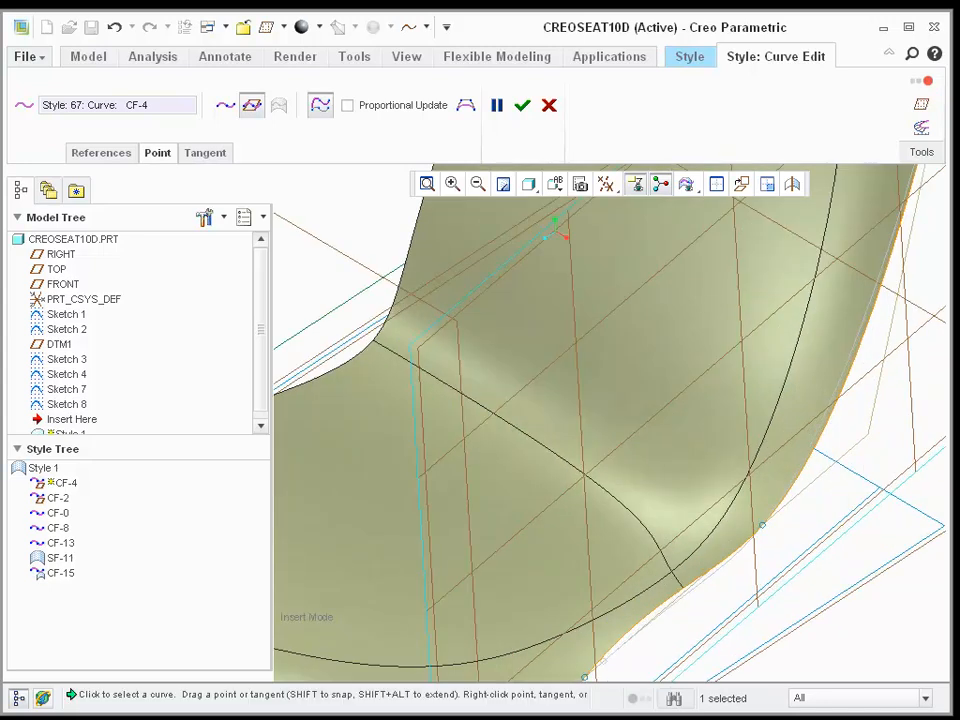
pyautogui.moveTo(762, 525); pyautogui.dragTo(678, 598)
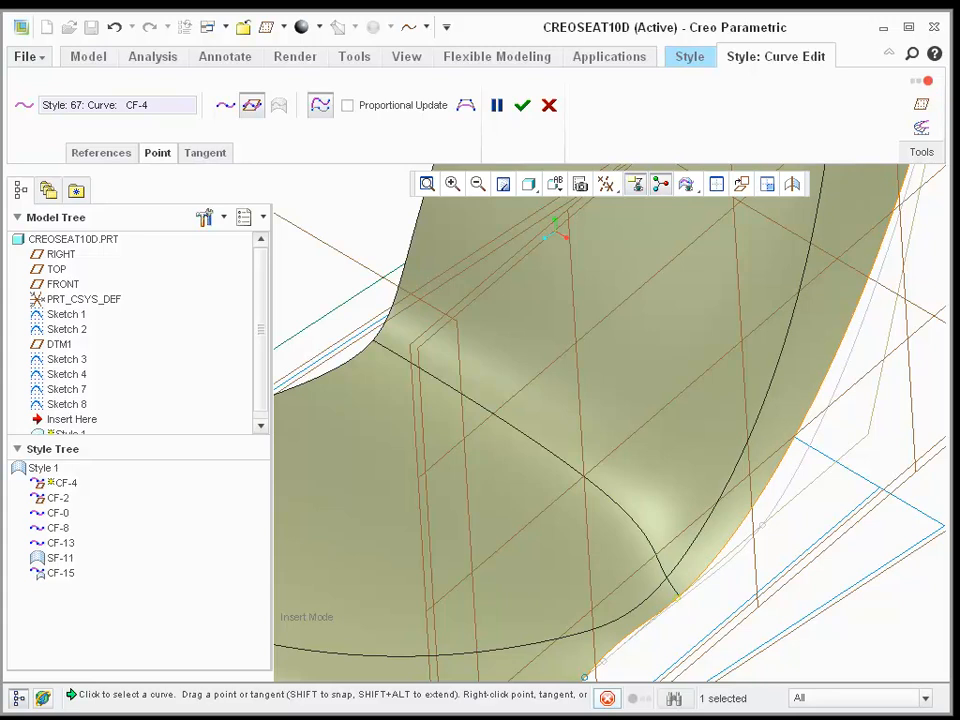
# Step: Shorten the outer and centre end tangents of cross curve CF-13 and complete the Style 1 feature
pyautogui.click(619, 505)
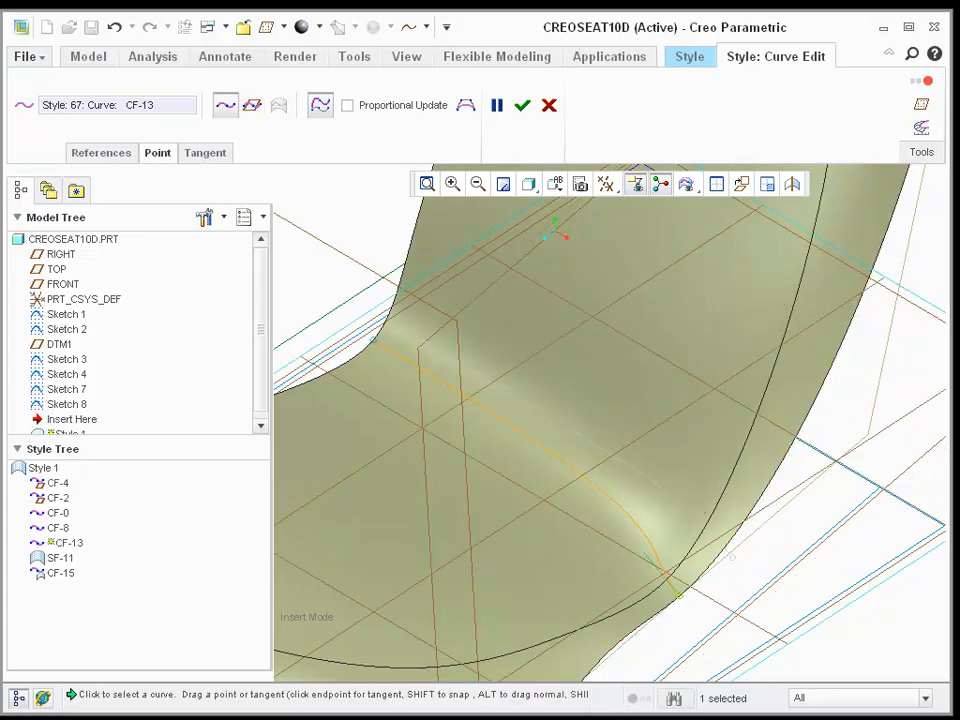
pyautogui.moveTo(646, 554); pyautogui.dragTo(655, 547)
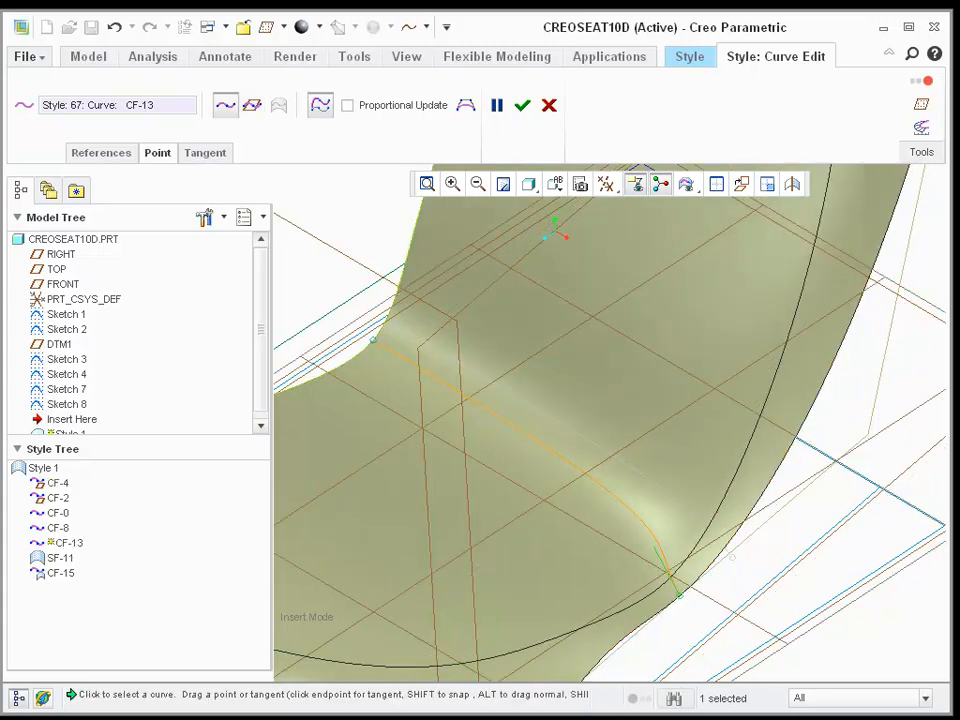
pyautogui.click(370, 345)
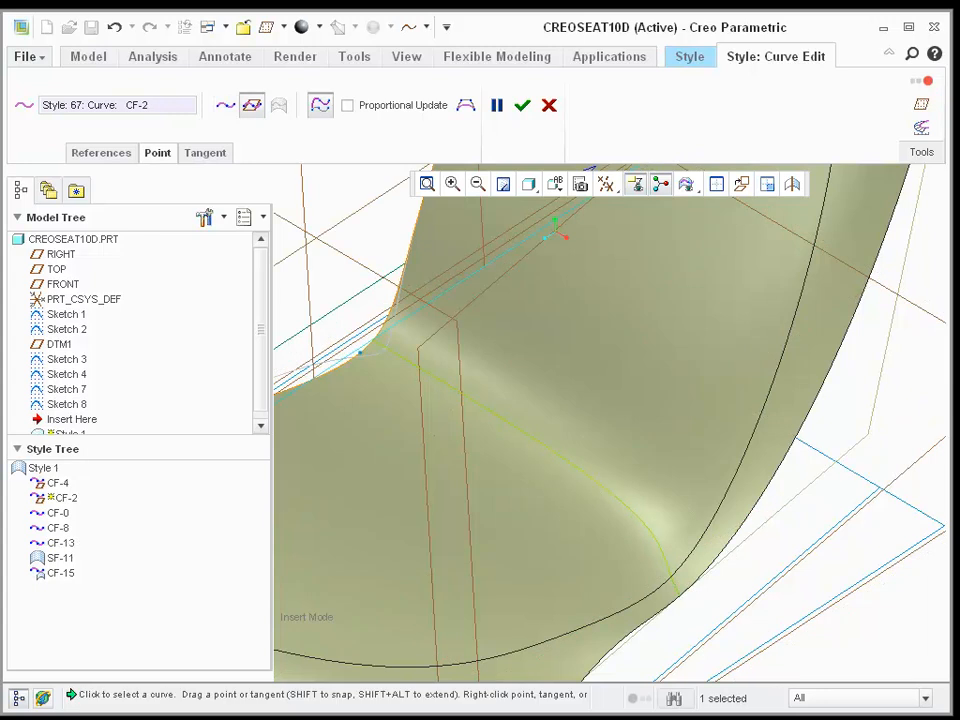
pyautogui.click(480, 402)
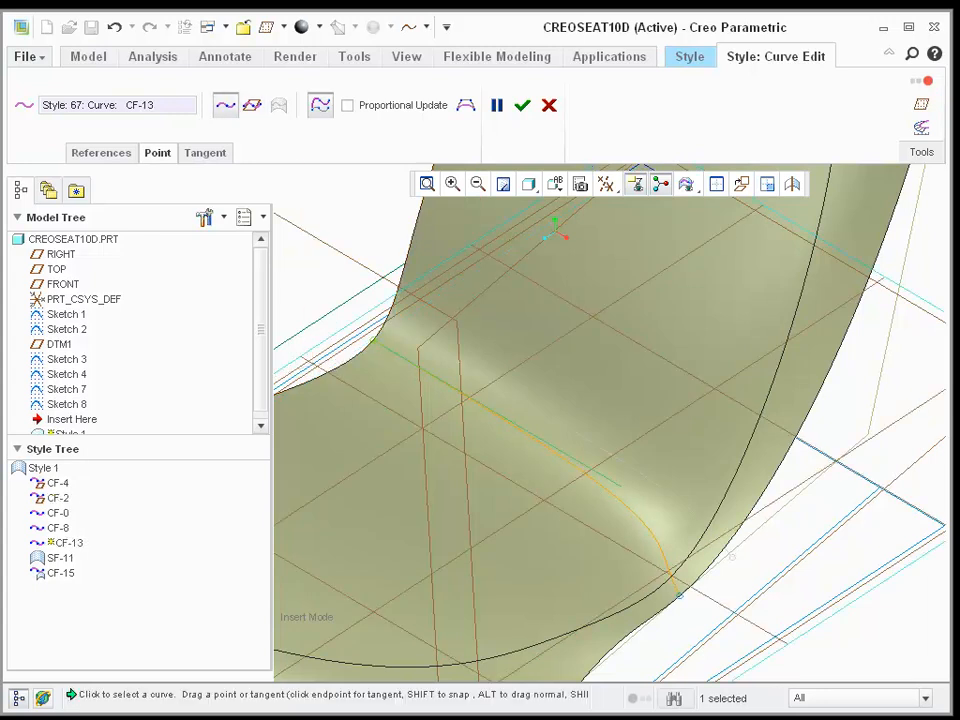
pyautogui.moveTo(641, 490); pyautogui.dragTo(516, 420)
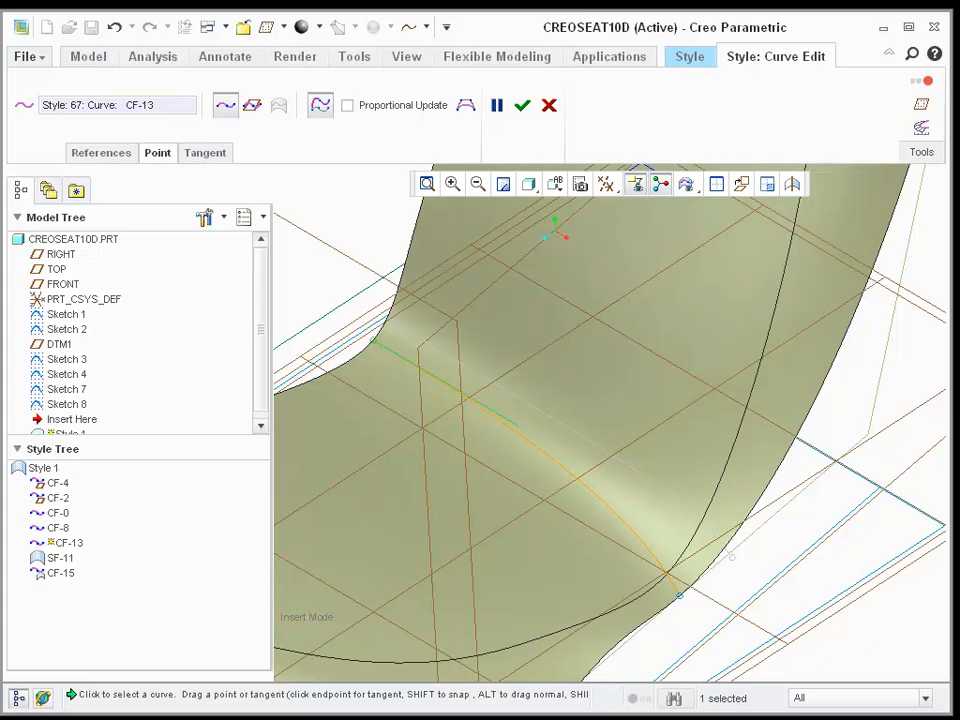
pyautogui.hotkey('ctrl', 'd')
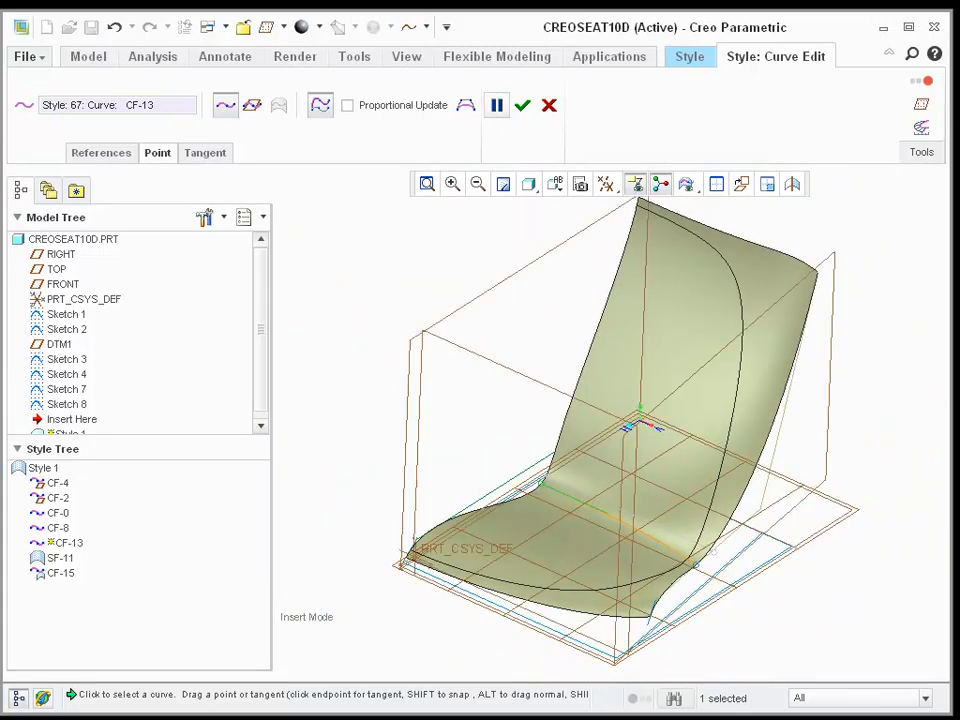
pyautogui.click(522, 105)
pyautogui.click(655, 100)
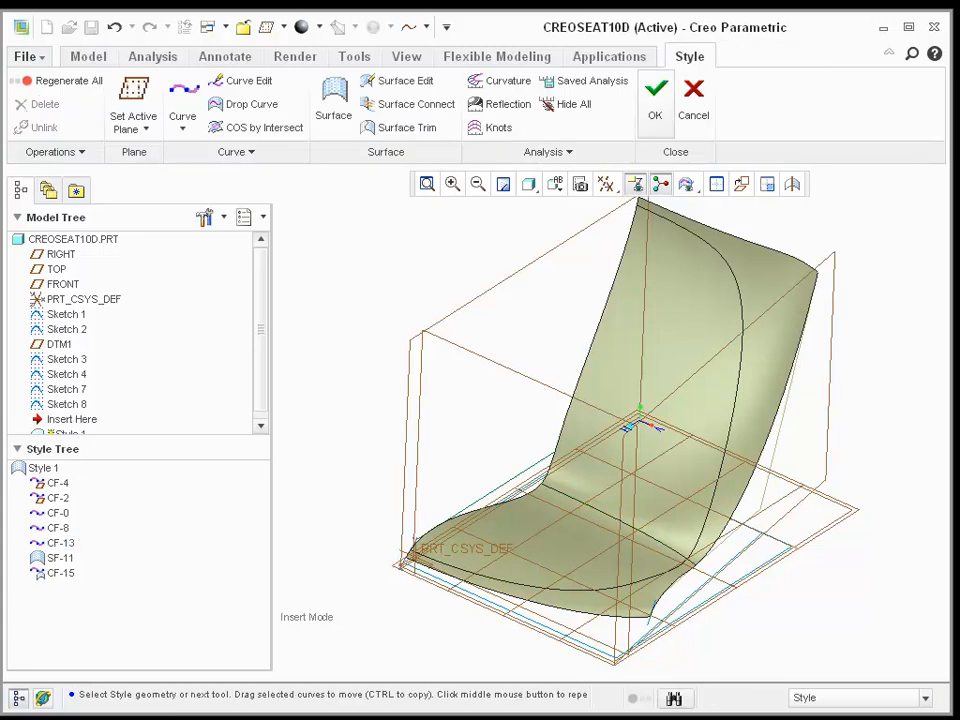
# Step: Move the insertion point in stages past Merge 1, Thicken 1 and Round 1 to the end of the feature list
pyautogui.moveTo(71, 434); pyautogui.dragTo(69, 454)
pyautogui.moveTo(560, 420)
pyautogui.mouseDown(button='middle')
pyautogui.moveTo(556, 475)
pyautogui.moveTo(590, 425)
pyautogui.moveTo(600, 427)
pyautogui.mouseUp(button='middle')
pyautogui.moveTo(71, 449); pyautogui.dragTo(70, 498)
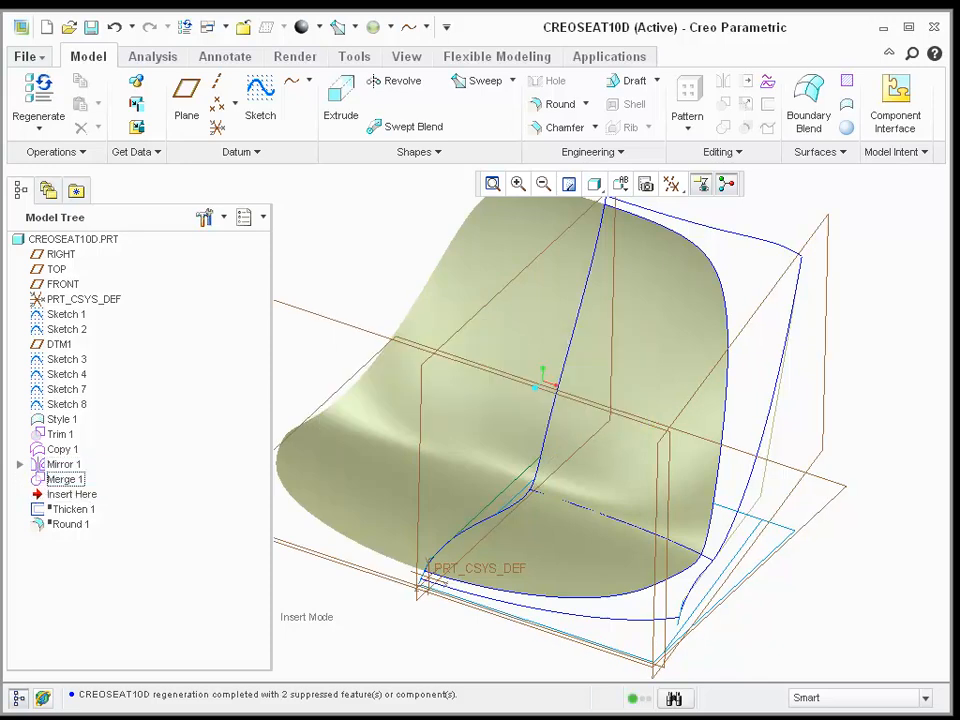
pyautogui.click(71, 494)
pyautogui.moveTo(71, 494); pyautogui.dragTo(70, 512)
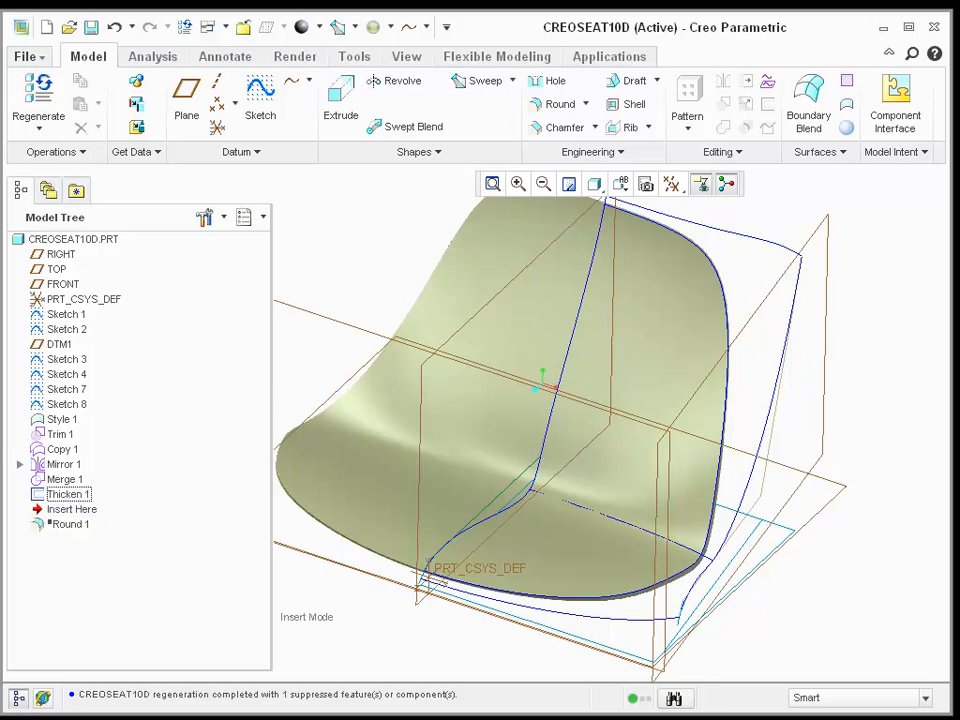
pyautogui.moveTo(550, 440)
pyautogui.mouseDown(button='middle')
pyautogui.moveTo(548, 385)
pyautogui.moveTo(520, 425)
pyautogui.moveTo(548, 440)
pyautogui.mouseUp(button='middle')
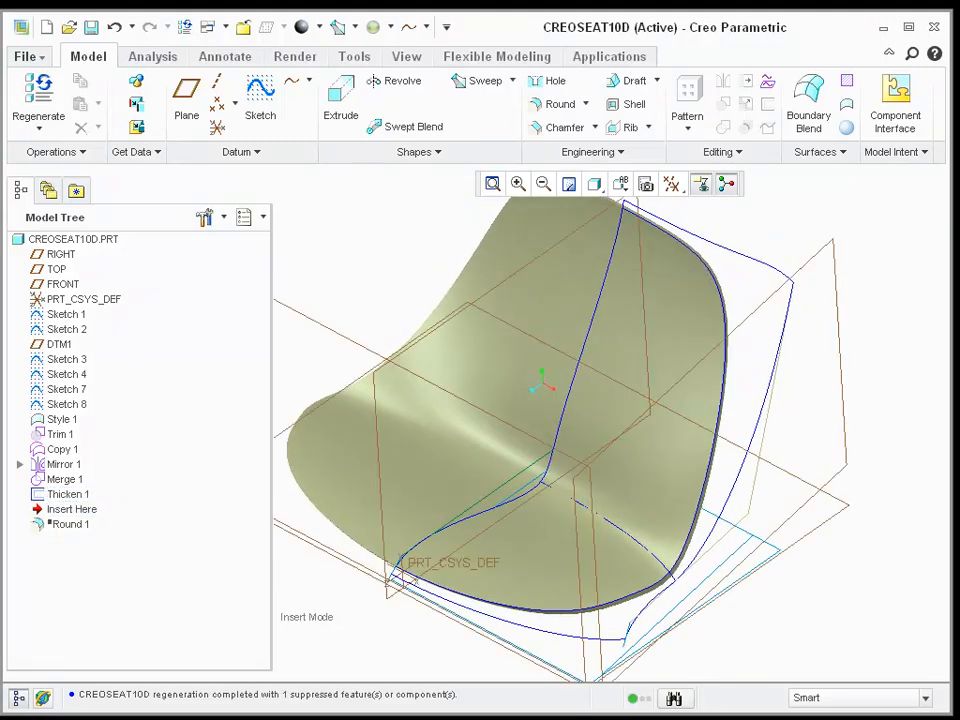
pyautogui.moveTo(72, 510); pyautogui.dragTo(72, 530)
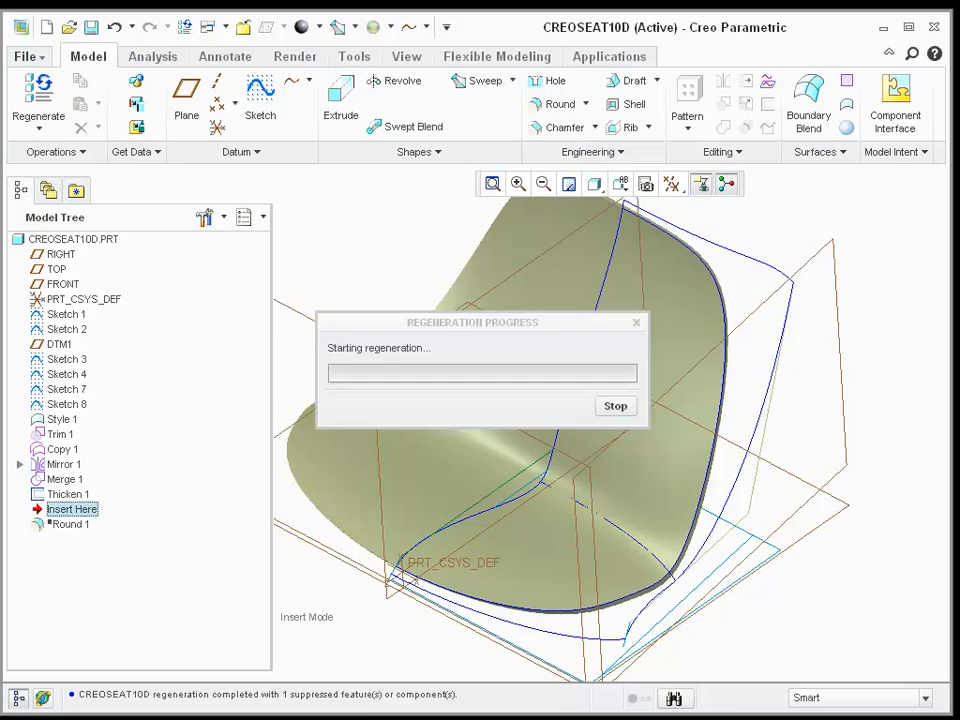
# Step: Examine the regenerated seat's front edge, side profile and overall shape from several angles
pyautogui.moveTo(548, 440); pyautogui.dragTo(548, 436, button='middle')
pyautogui.scroll(-5, 575, 596)
pyautogui.moveTo(565, 610); pyautogui.dragTo(597, 590, button='middle')
pyautogui.scroll(4, 597, 590)
pyautogui.keyDown('shift'); pyautogui.moveTo(495, 380); pyautogui.dragTo(561, 473, button='middle'); pyautogui.keyUp('shift')
pyautogui.scroll(3, 585, 451)
pyautogui.moveTo(561, 473); pyautogui.dragTo(465, 400, button='middle')
pyautogui.scroll(-3, 447, 548)
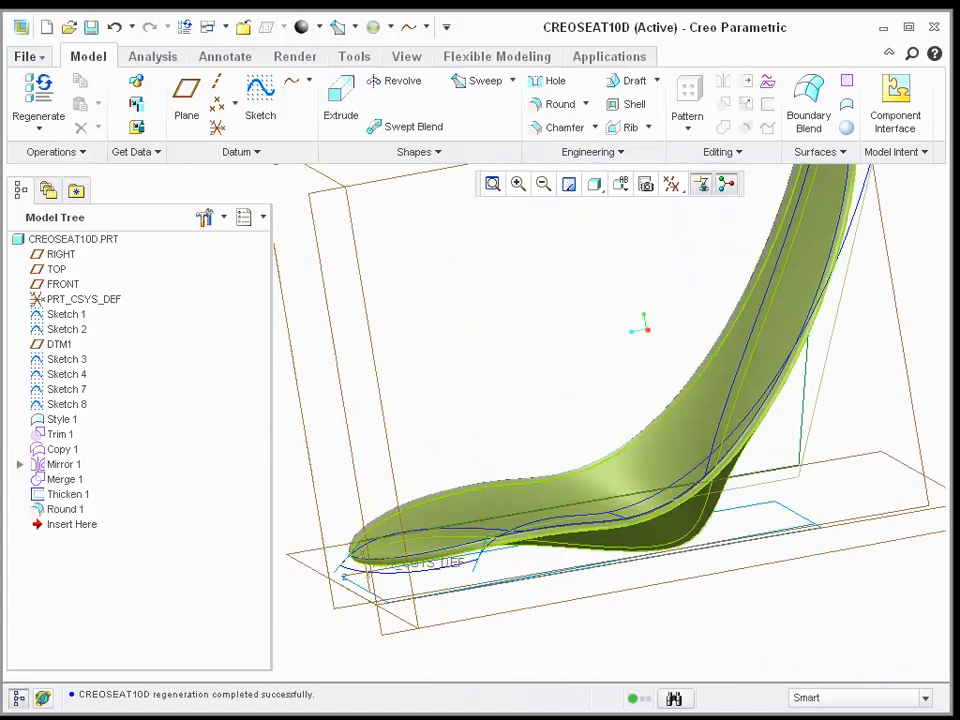
pyautogui.moveTo(450, 545); pyautogui.dragTo(592, 655, button='middle')
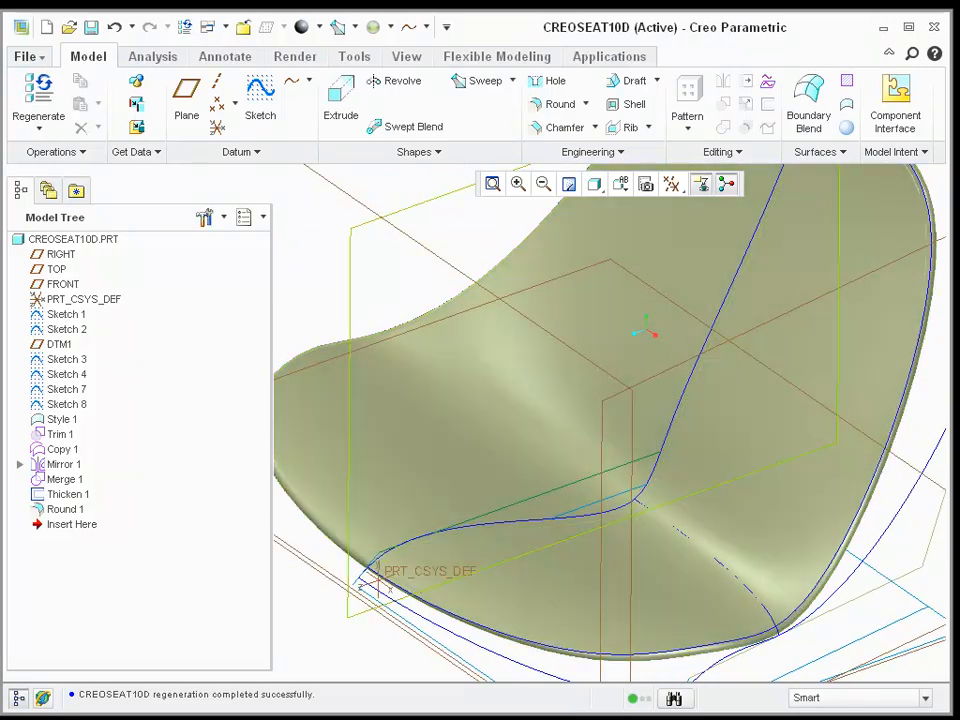
pyautogui.scroll(2, 376, 594)
pyautogui.scroll(2, 369, 562)
pyautogui.keyDown('shift'); pyautogui.moveTo(371, 332); pyautogui.dragTo(406, 282, button='middle'); pyautogui.keyUp('shift')
pyautogui.moveTo(406, 282); pyautogui.dragTo(426, 296, button='middle')
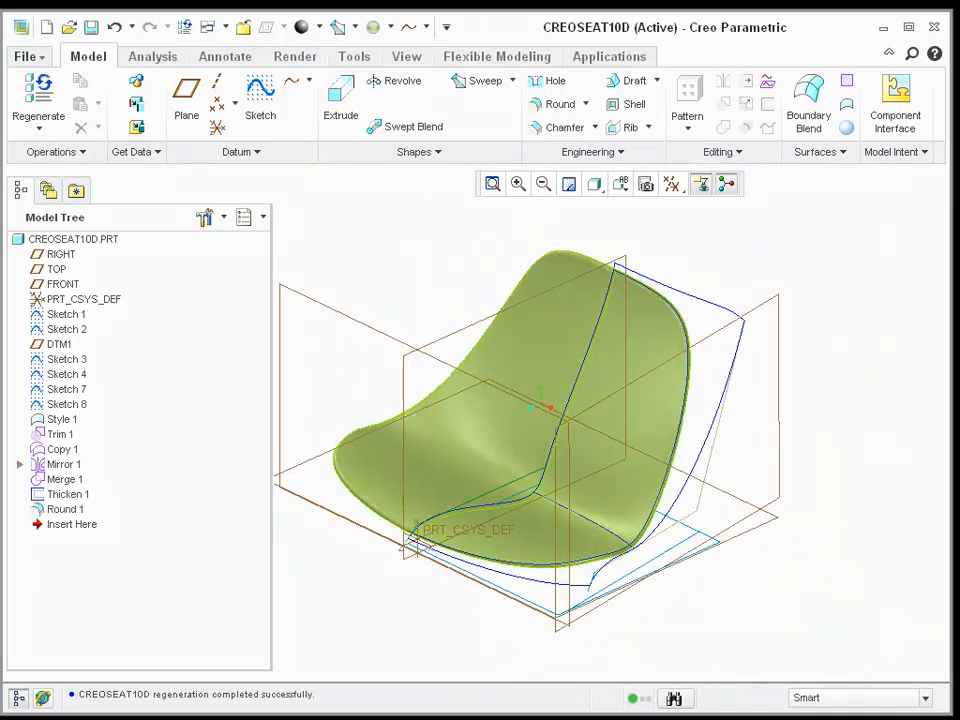
# Step: Inspect the backrest's thickened, rounded upper edge and then the complete seat
pyautogui.scroll(-3, 637, 325)
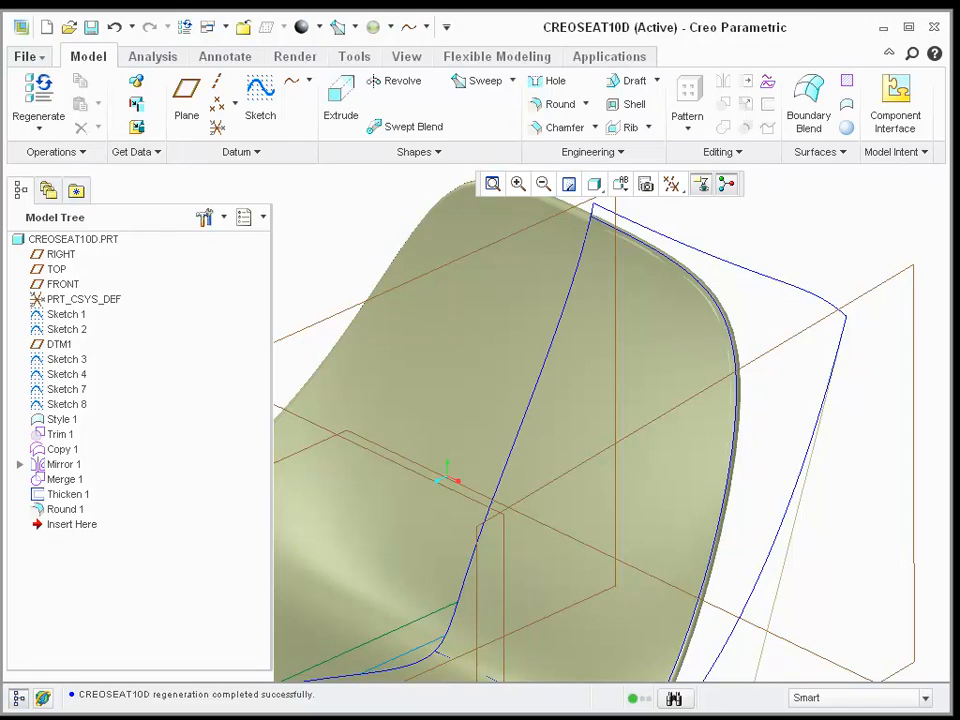
pyautogui.moveTo(645, 400)
pyautogui.mouseDown(button='middle')
pyautogui.moveTo(545, 408)
pyautogui.moveTo(485, 380)
pyautogui.moveTo(515, 406)
pyautogui.mouseUp(button='middle')
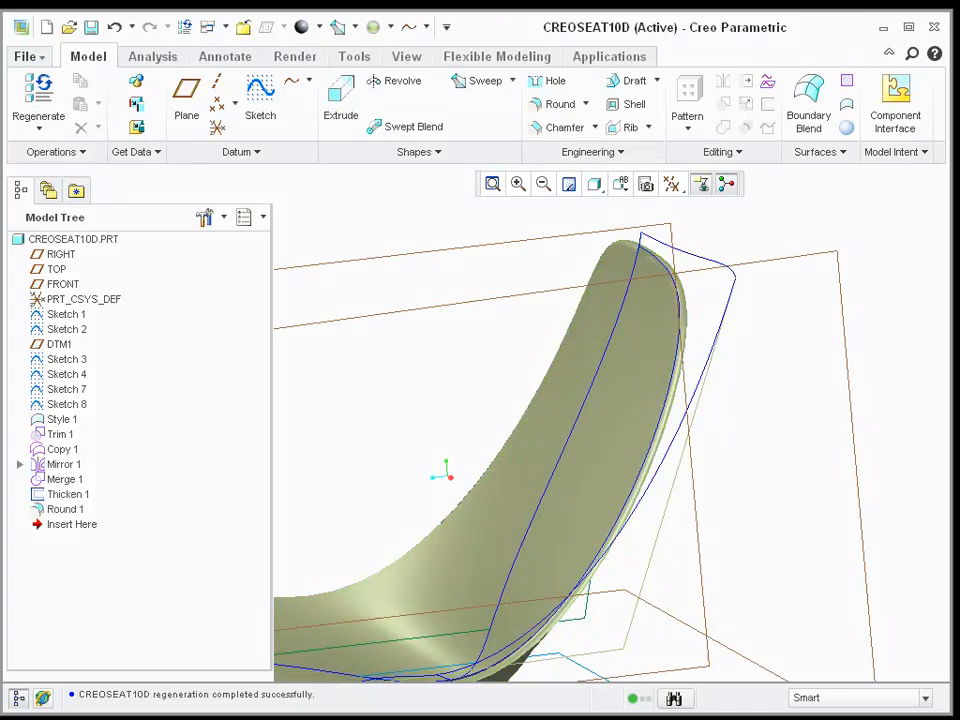
pyautogui.scroll(3, 740, 258)
pyautogui.moveTo(690, 235); pyautogui.dragTo(778, 302, button='middle')
pyautogui.keyDown('shift'); pyautogui.moveTo(709, 260); pyautogui.dragTo(749, 245, button='middle'); pyautogui.keyUp('shift')
pyautogui.scroll(-2, 746, 272)
pyautogui.scroll(2, 749, 245)
pyautogui.scroll(-1, 749, 245)
pyautogui.keyDown('shift'); pyautogui.moveTo(810, 231); pyautogui.dragTo(792, 255, button='middle'); pyautogui.keyUp('shift')
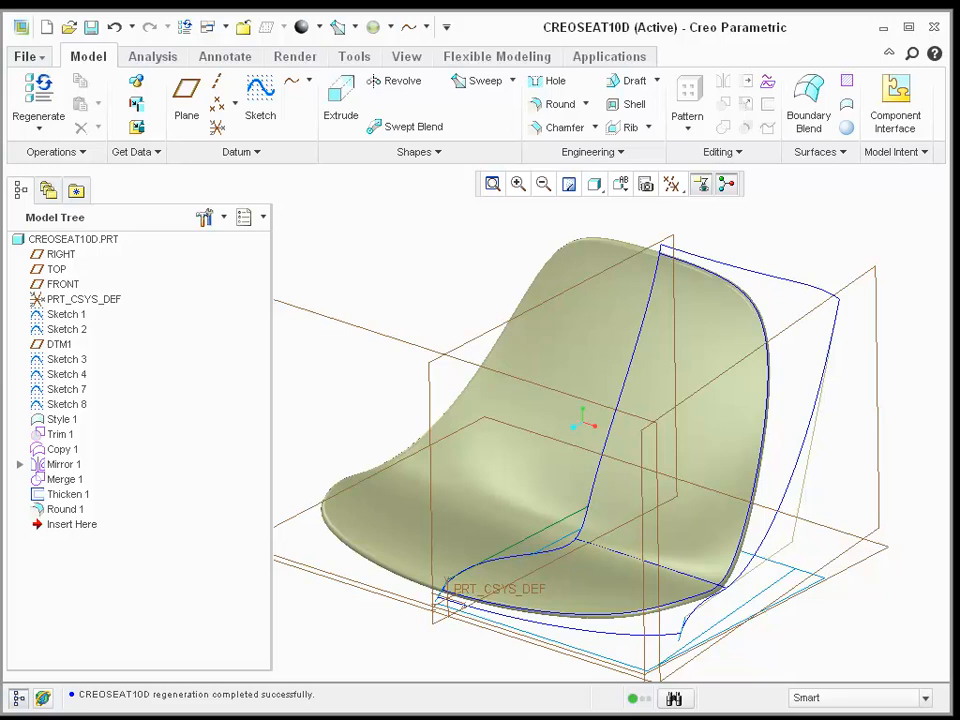
pyautogui.moveTo(792, 255); pyautogui.dragTo(816, 235, button='middle')
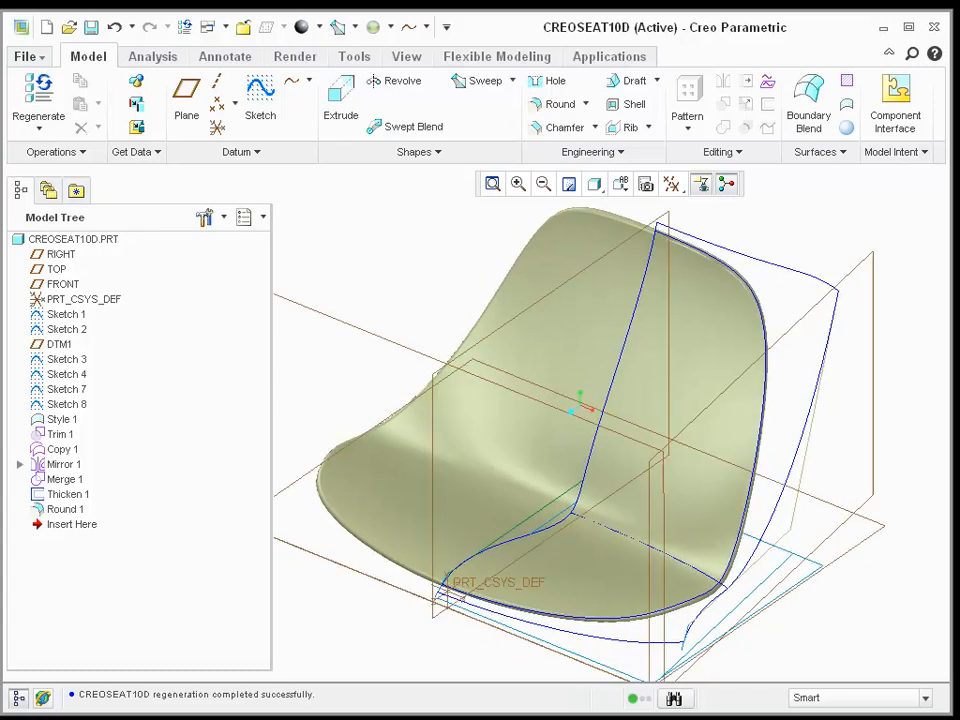